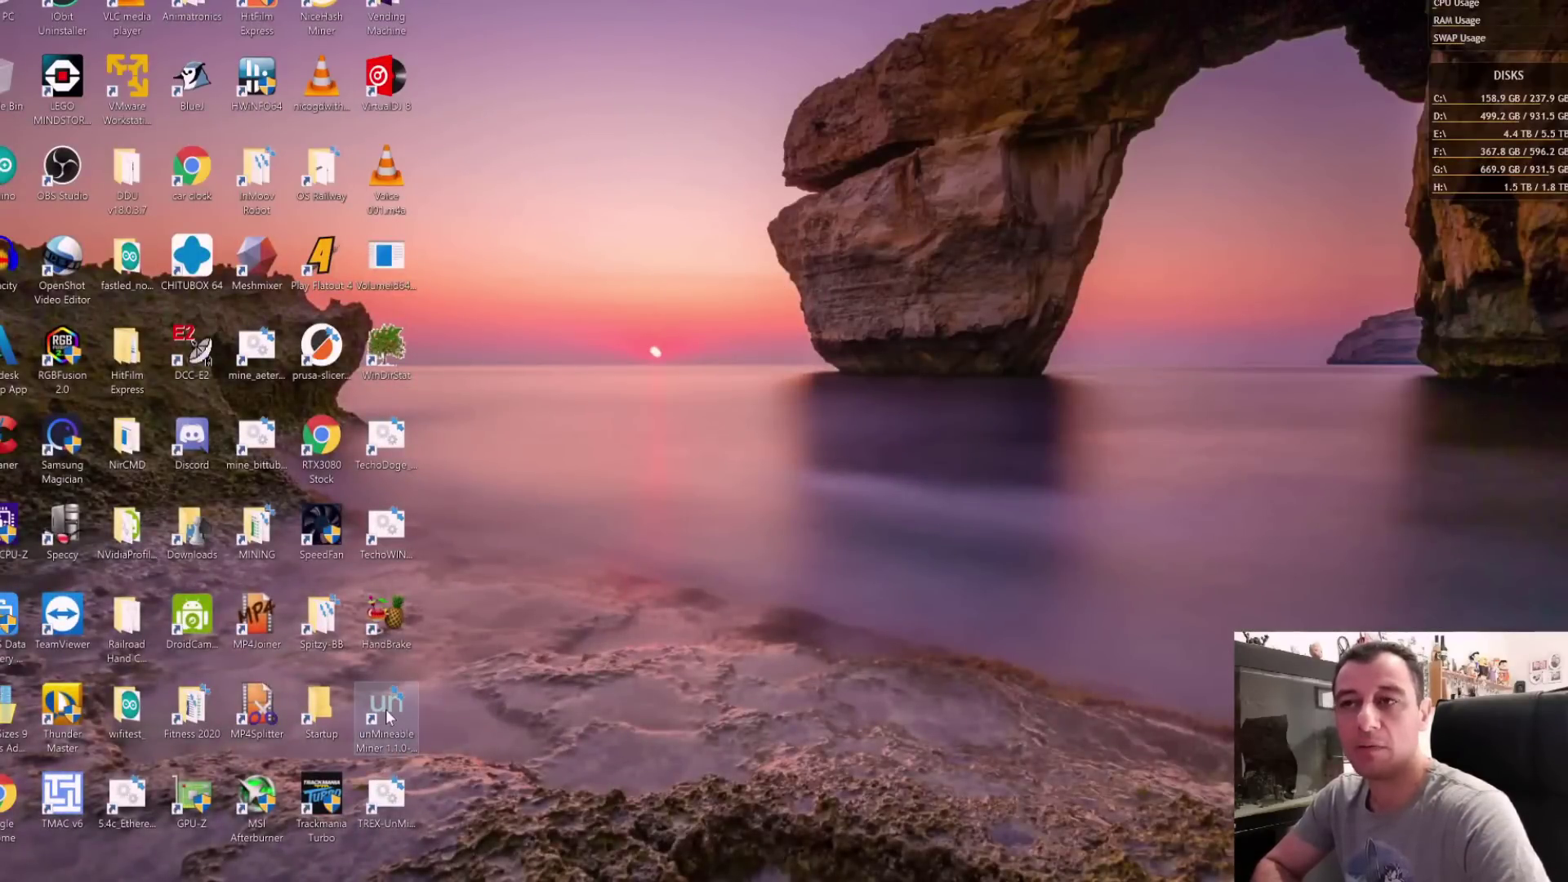
Launch the unMineable miner as administrator, pass the welcome page, and reposition its window
right_click(387, 715)
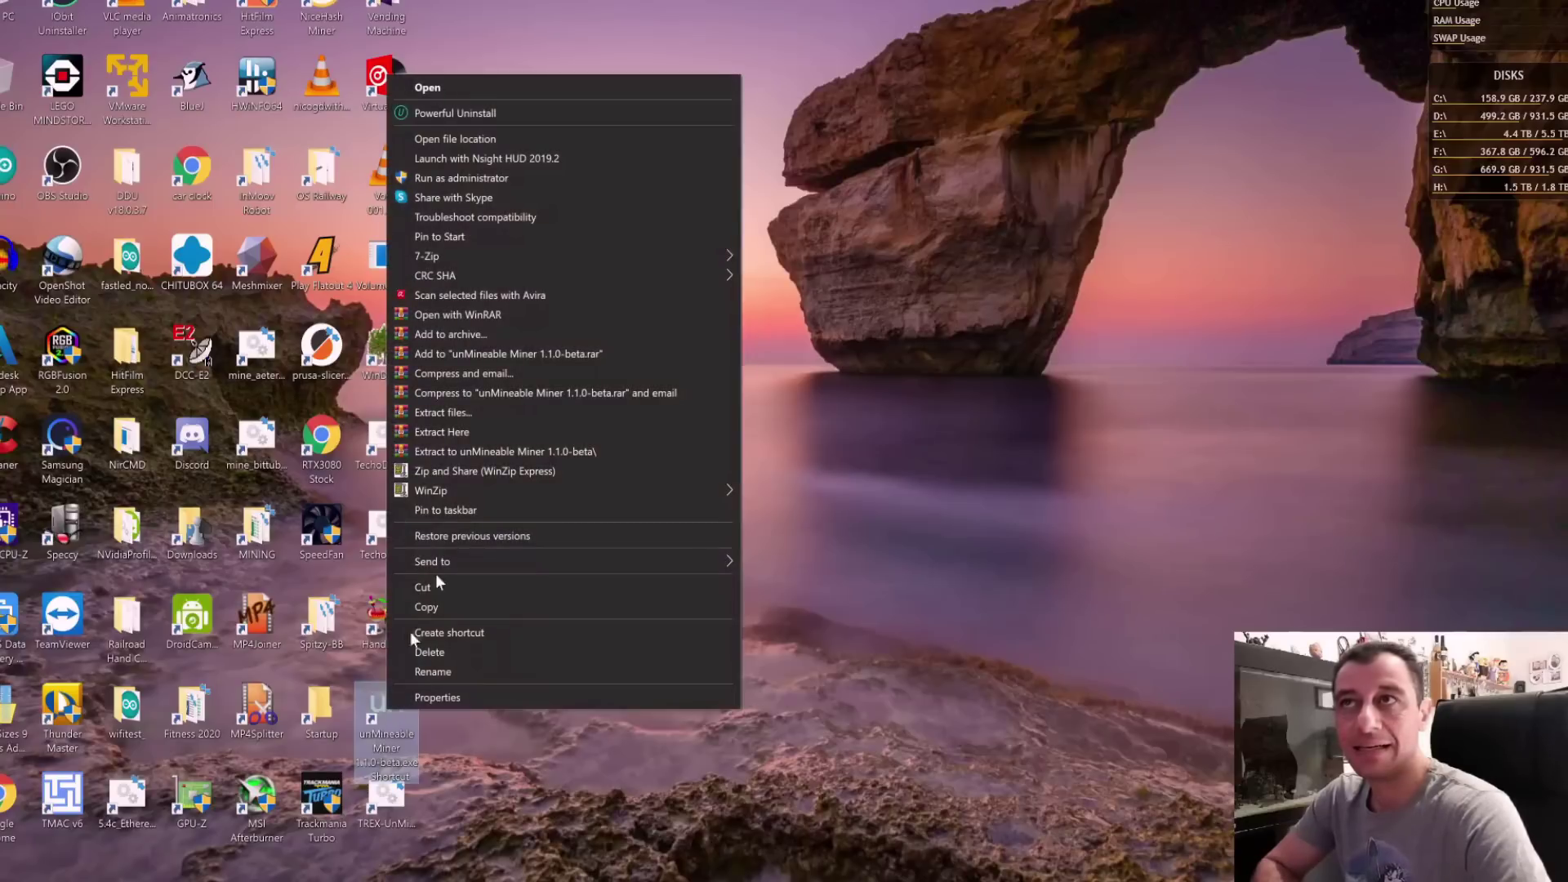
left_click(521, 180)
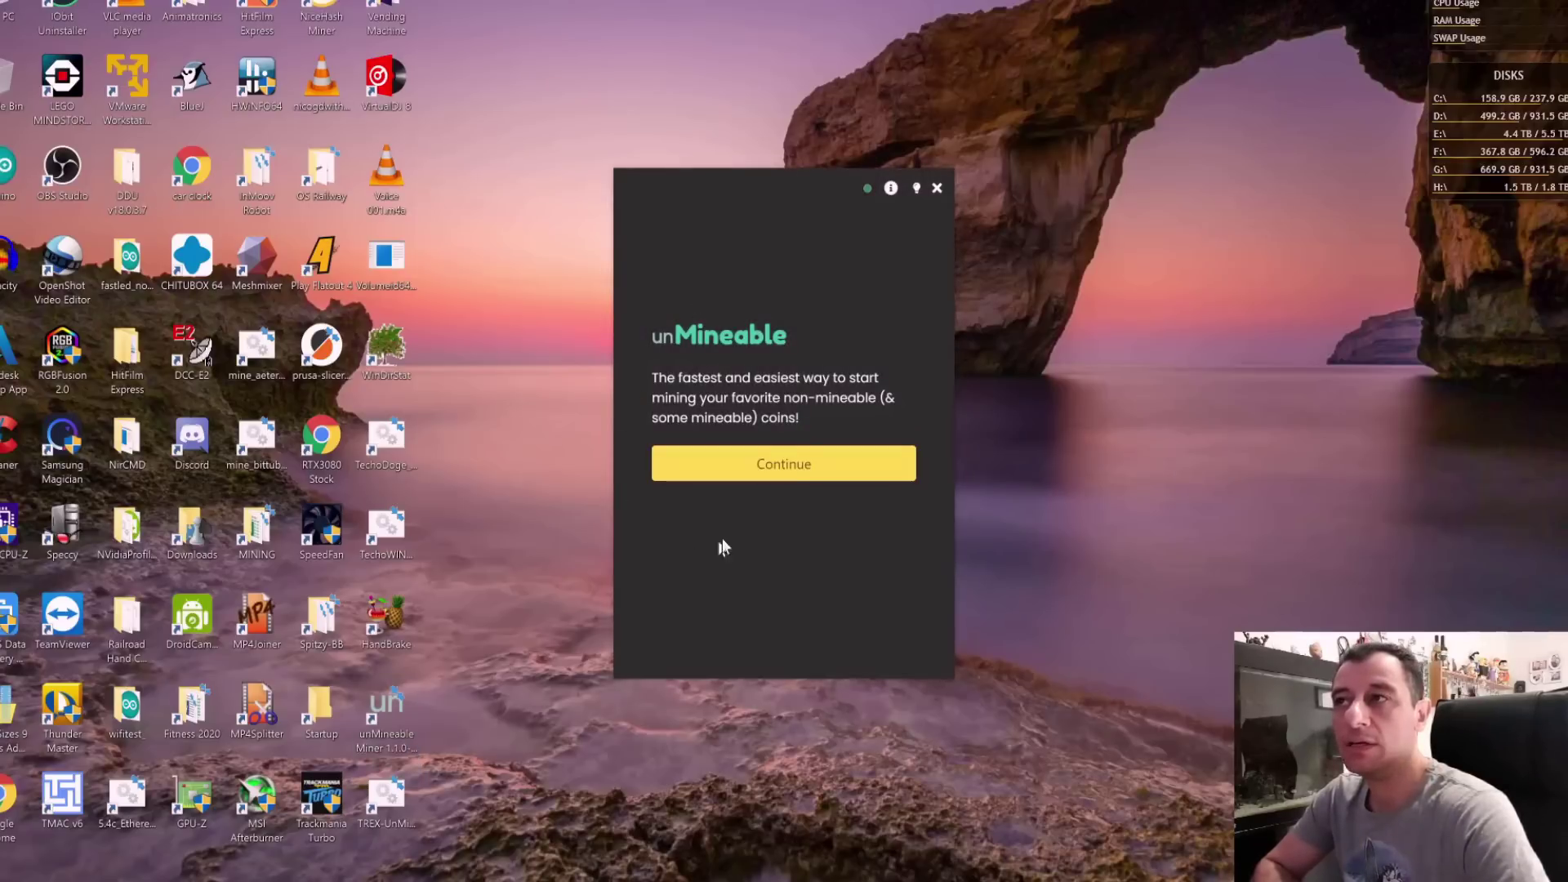
left_click(785, 469)
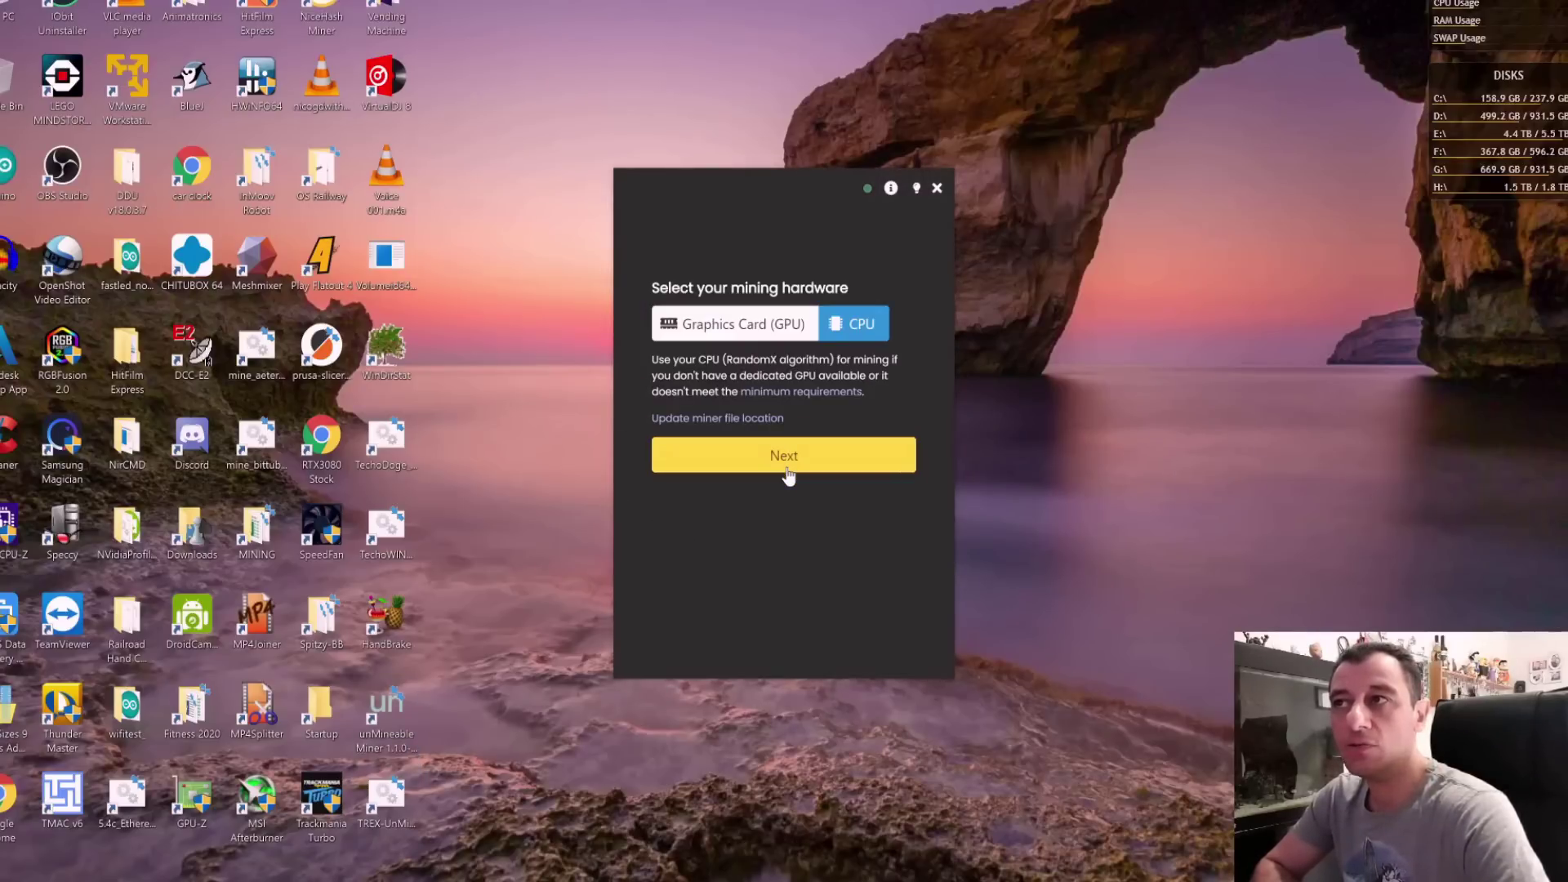
left_click_drag(766, 178, 659, 132)
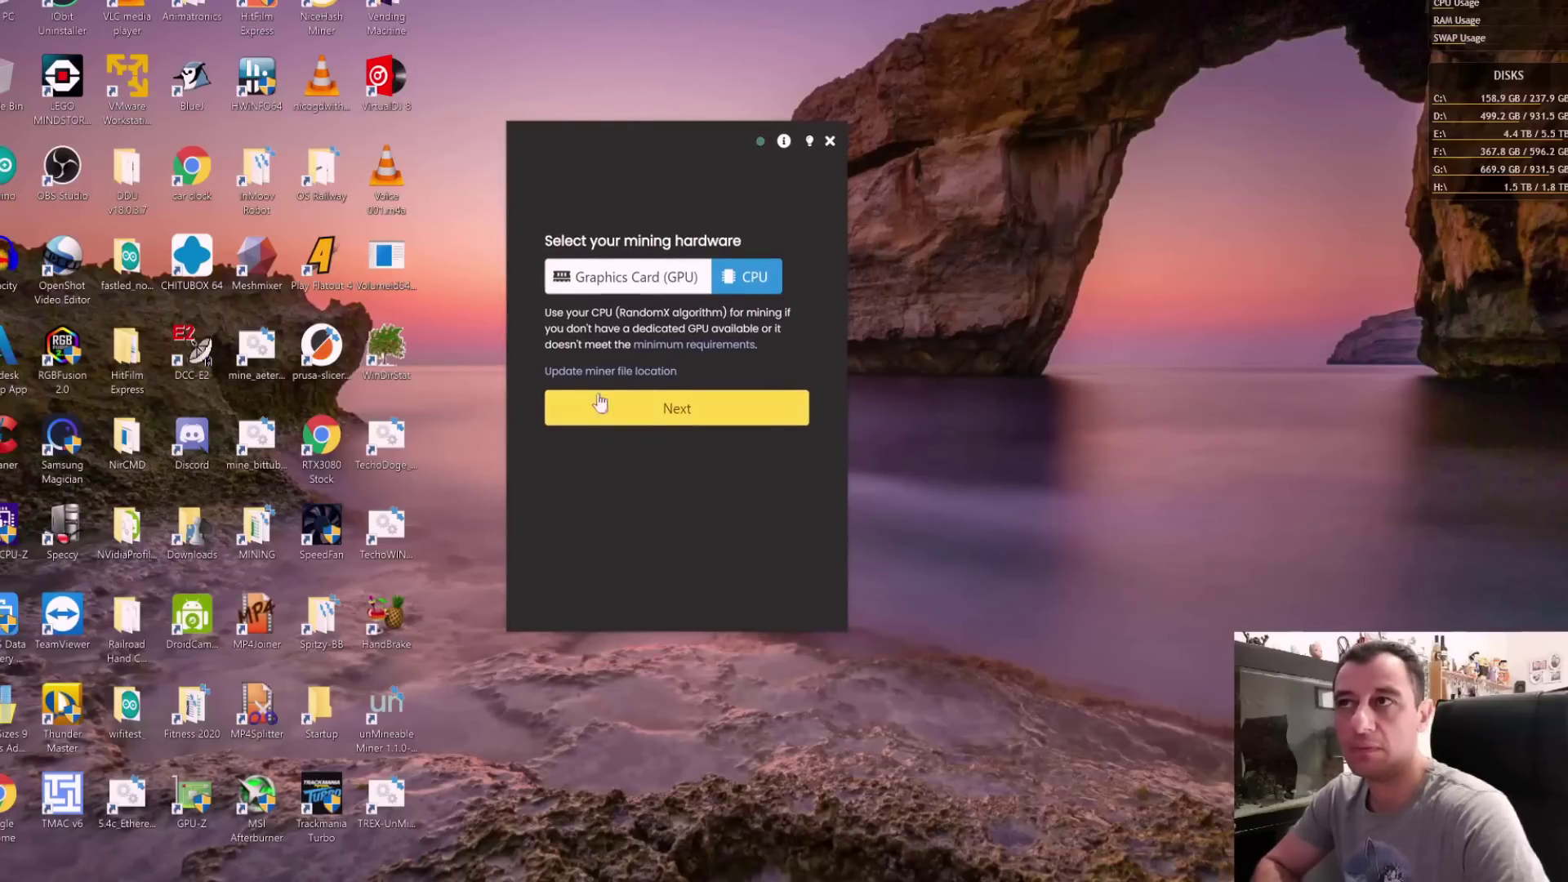
Update the miner file location and start CPU mining WINk to the wallet address
left_click(644, 377)
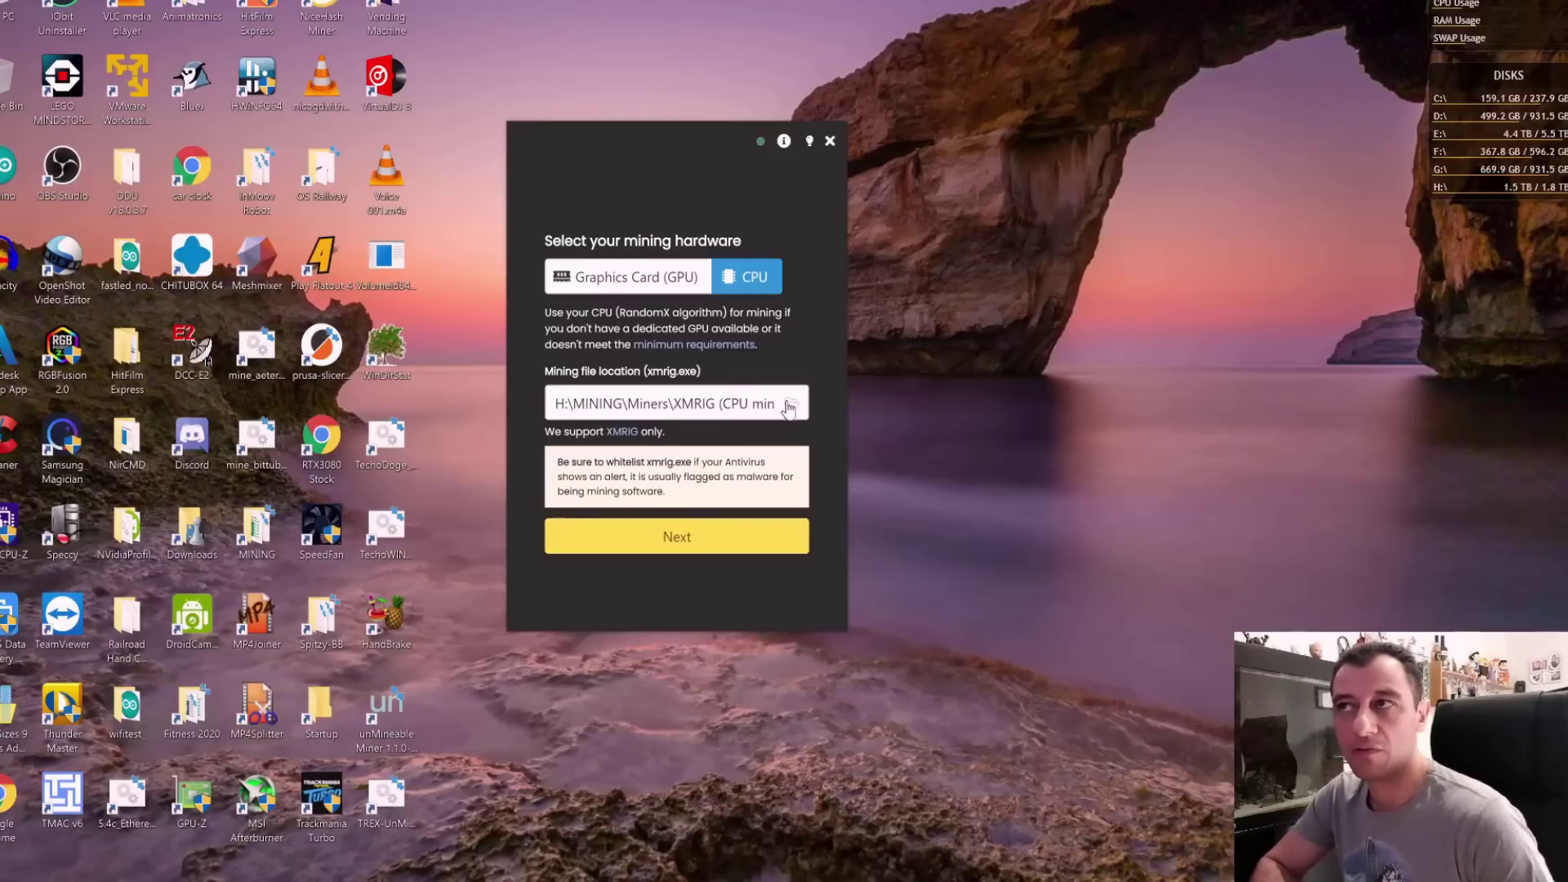
left_click(704, 543)
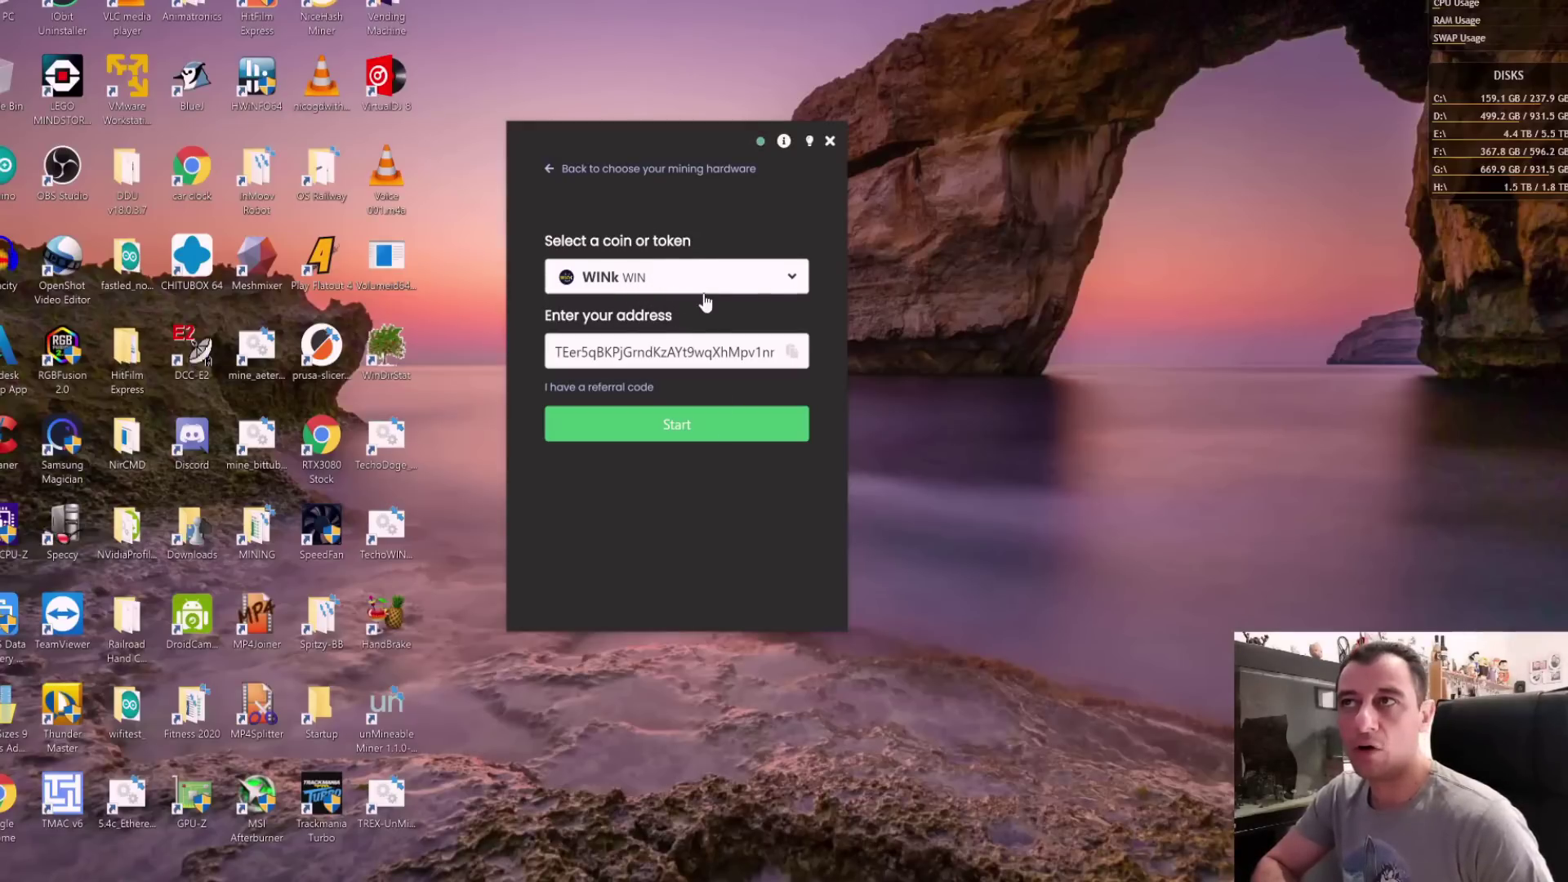
left_click(711, 432)
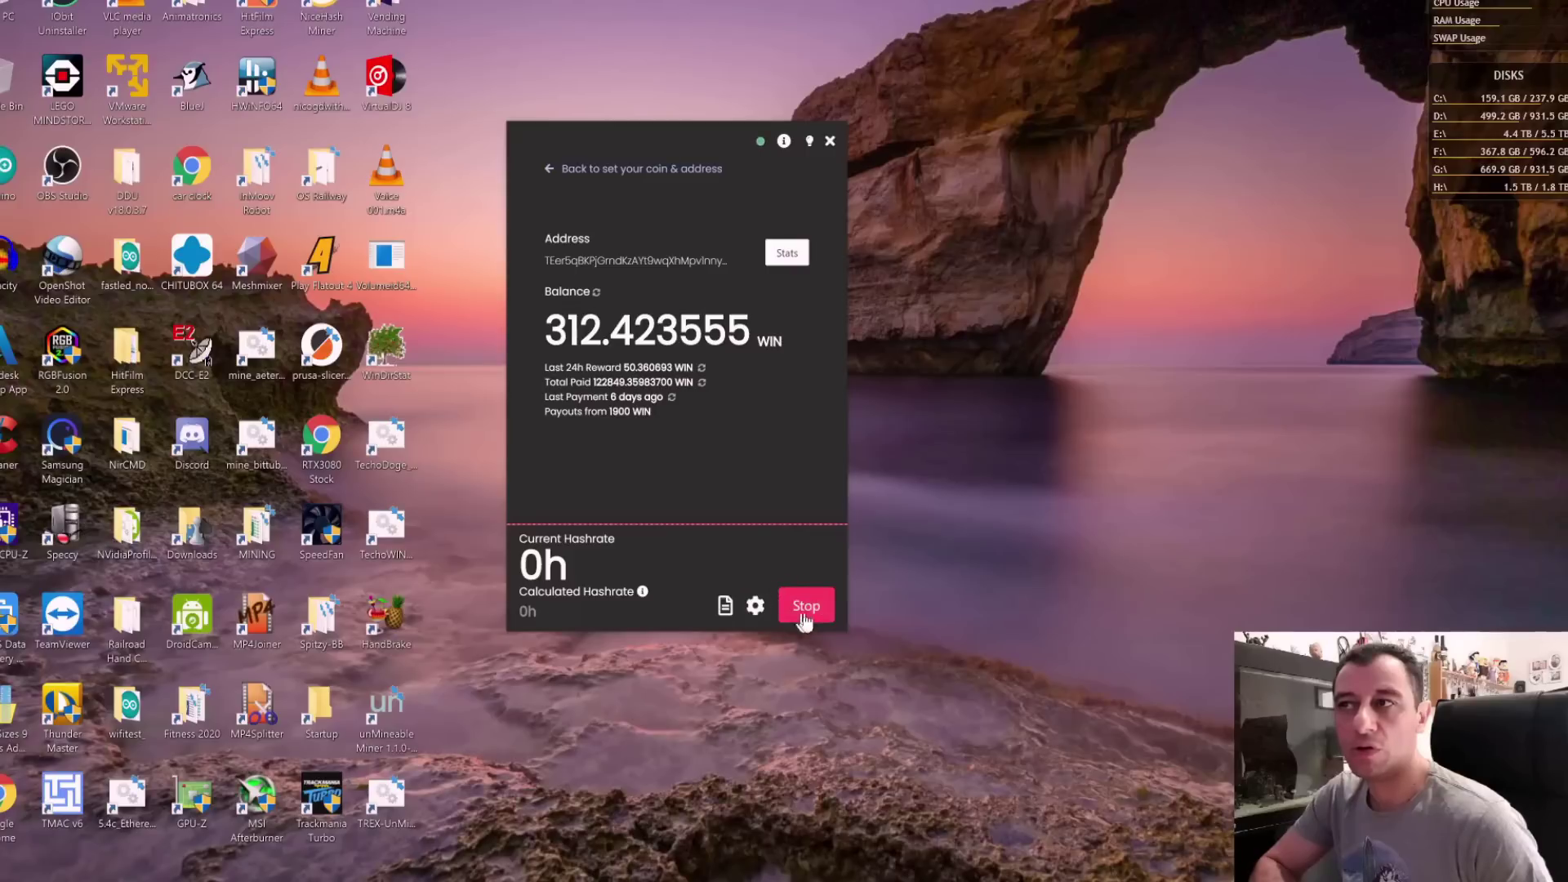
Stop mining and save Custom intensity with --threads=3 and a CPU worker name
left_click(804, 608)
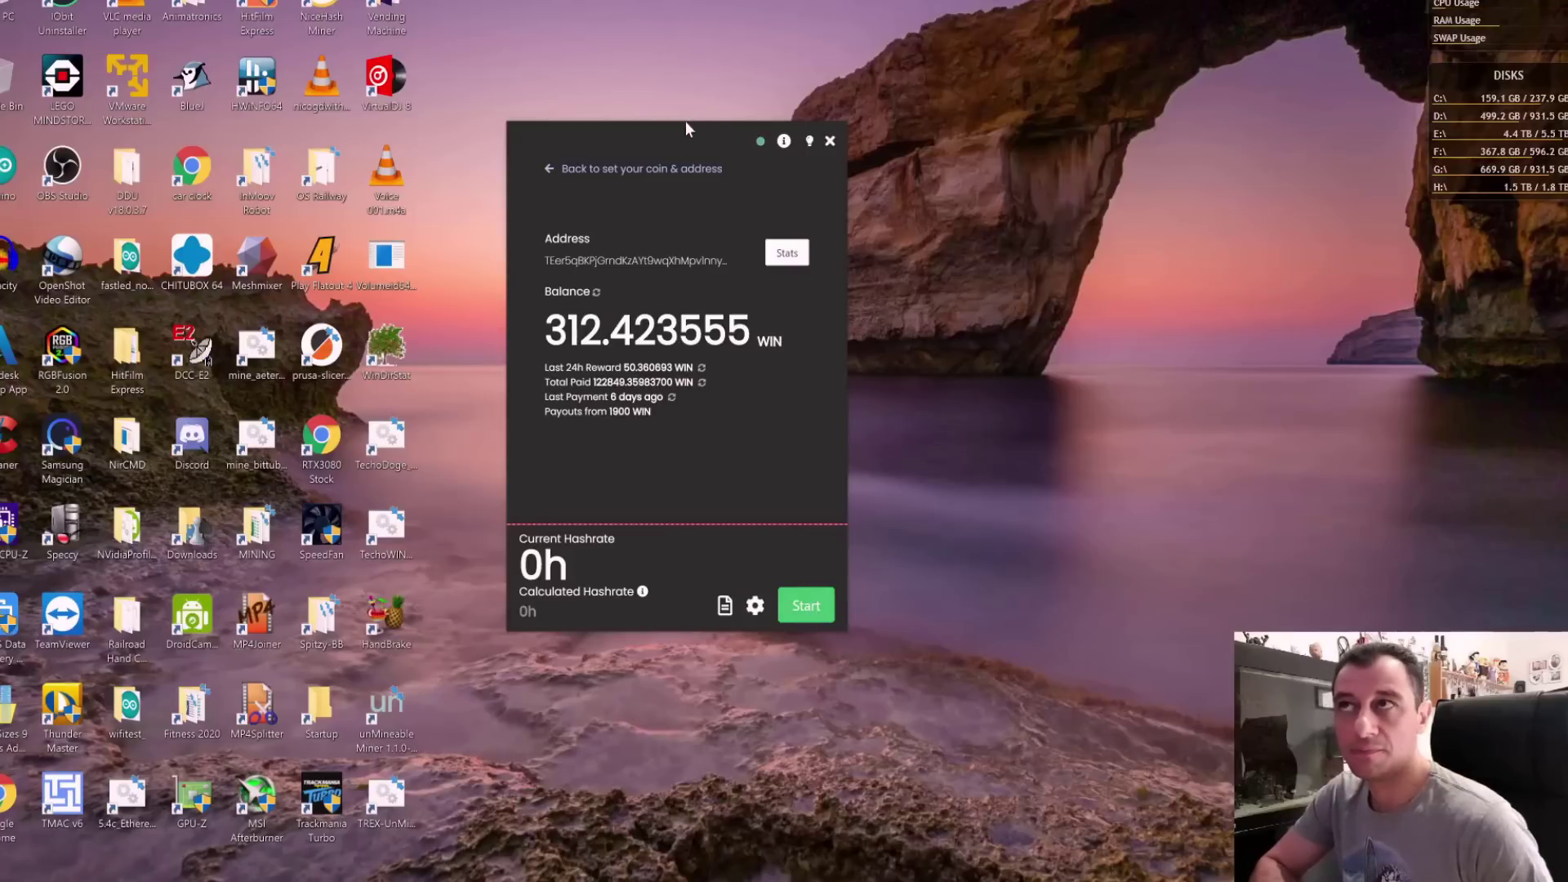
left_click_drag(684, 120, 676, 67)
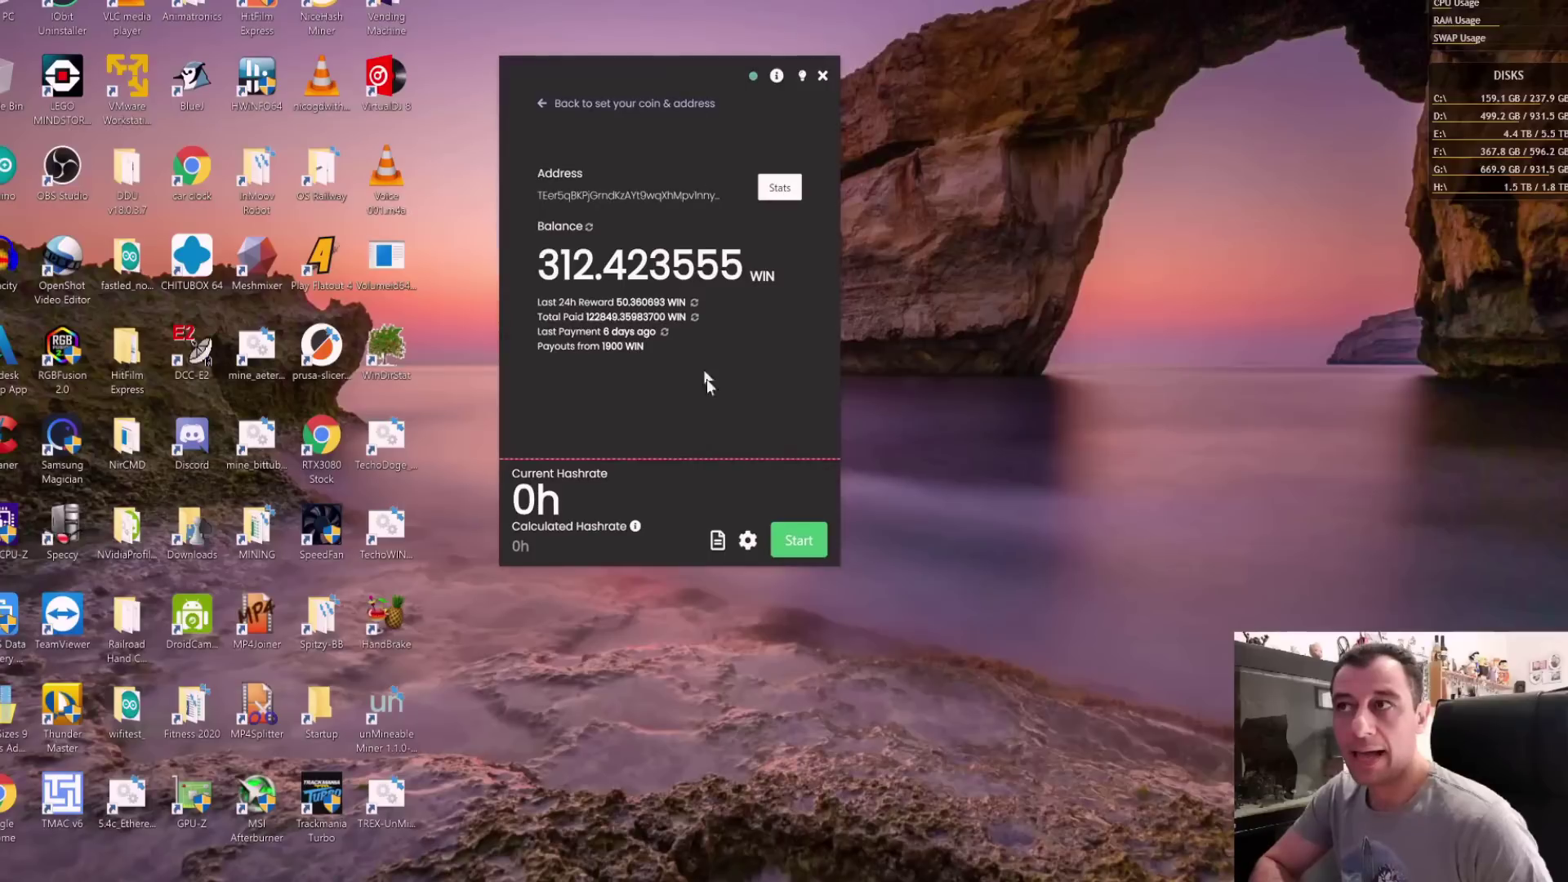
left_click(748, 542)
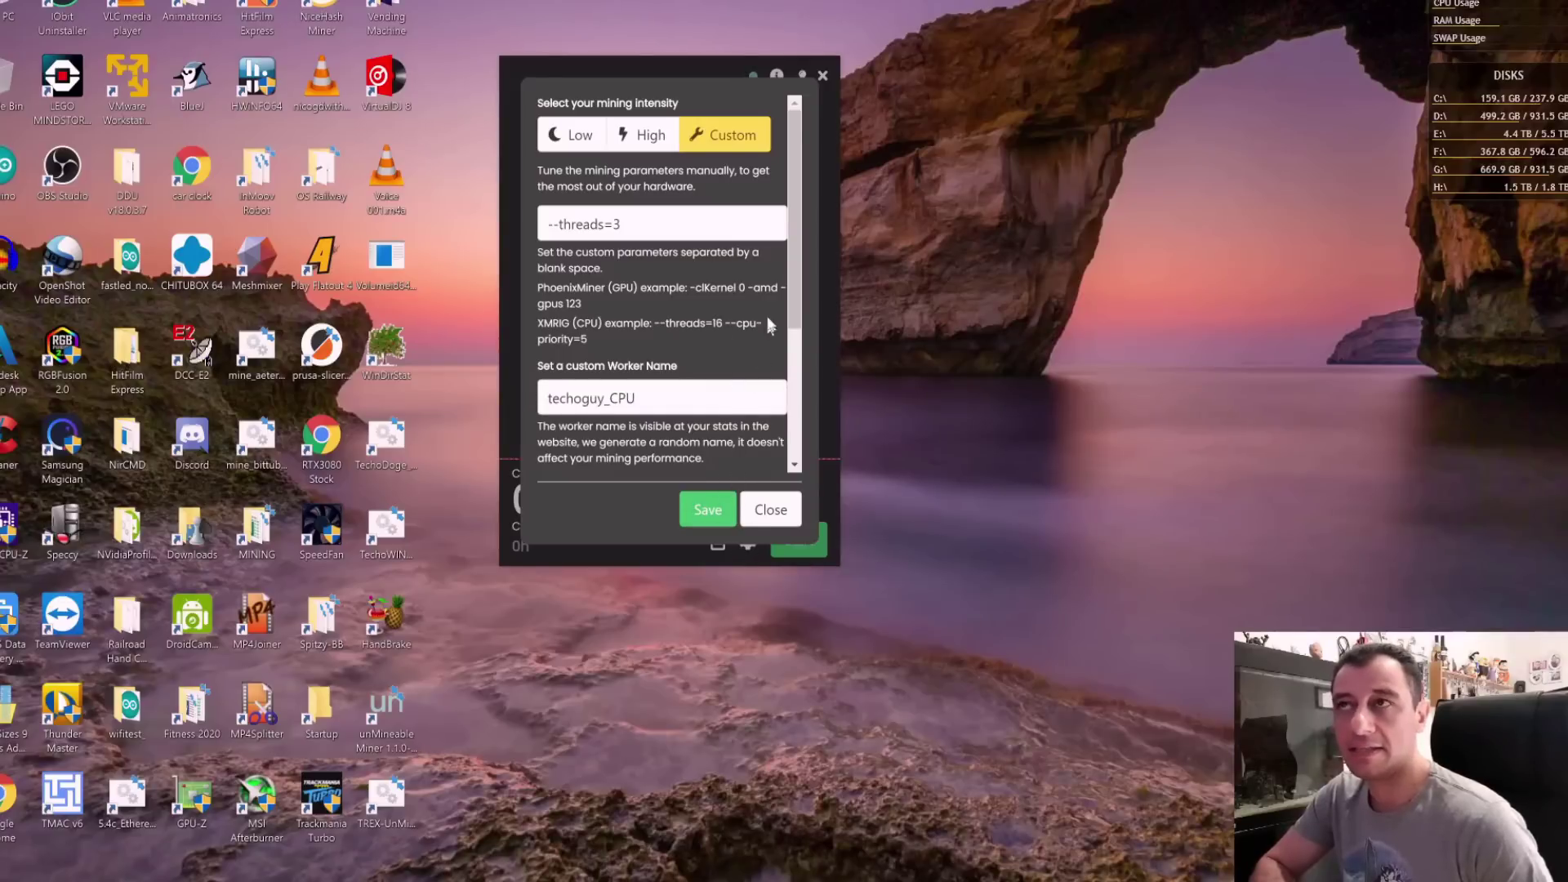
left_click(688, 232)
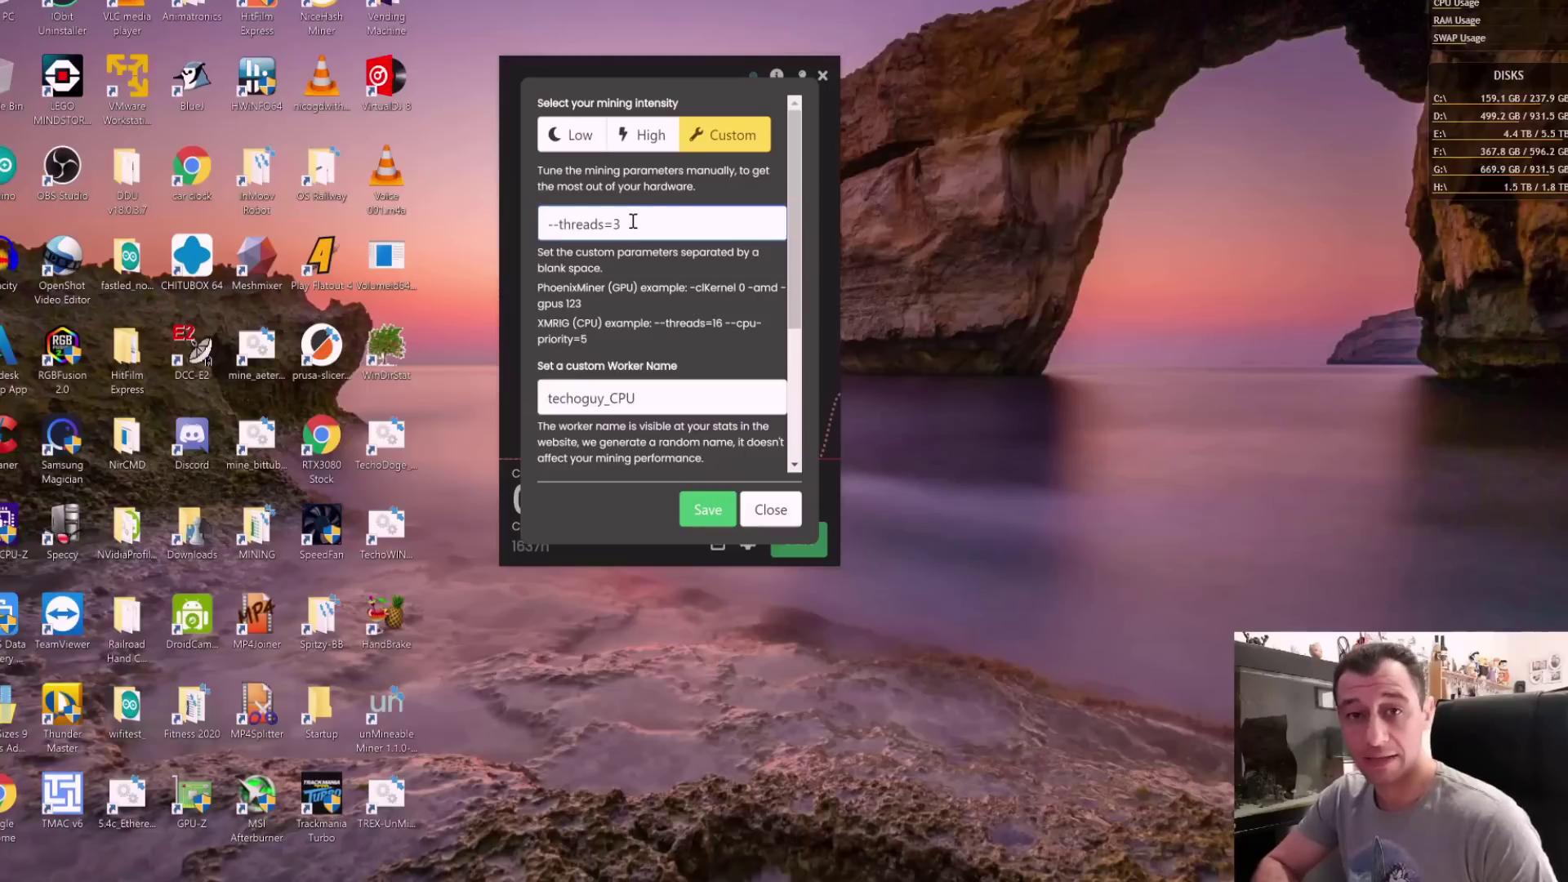
left_click(611, 394)
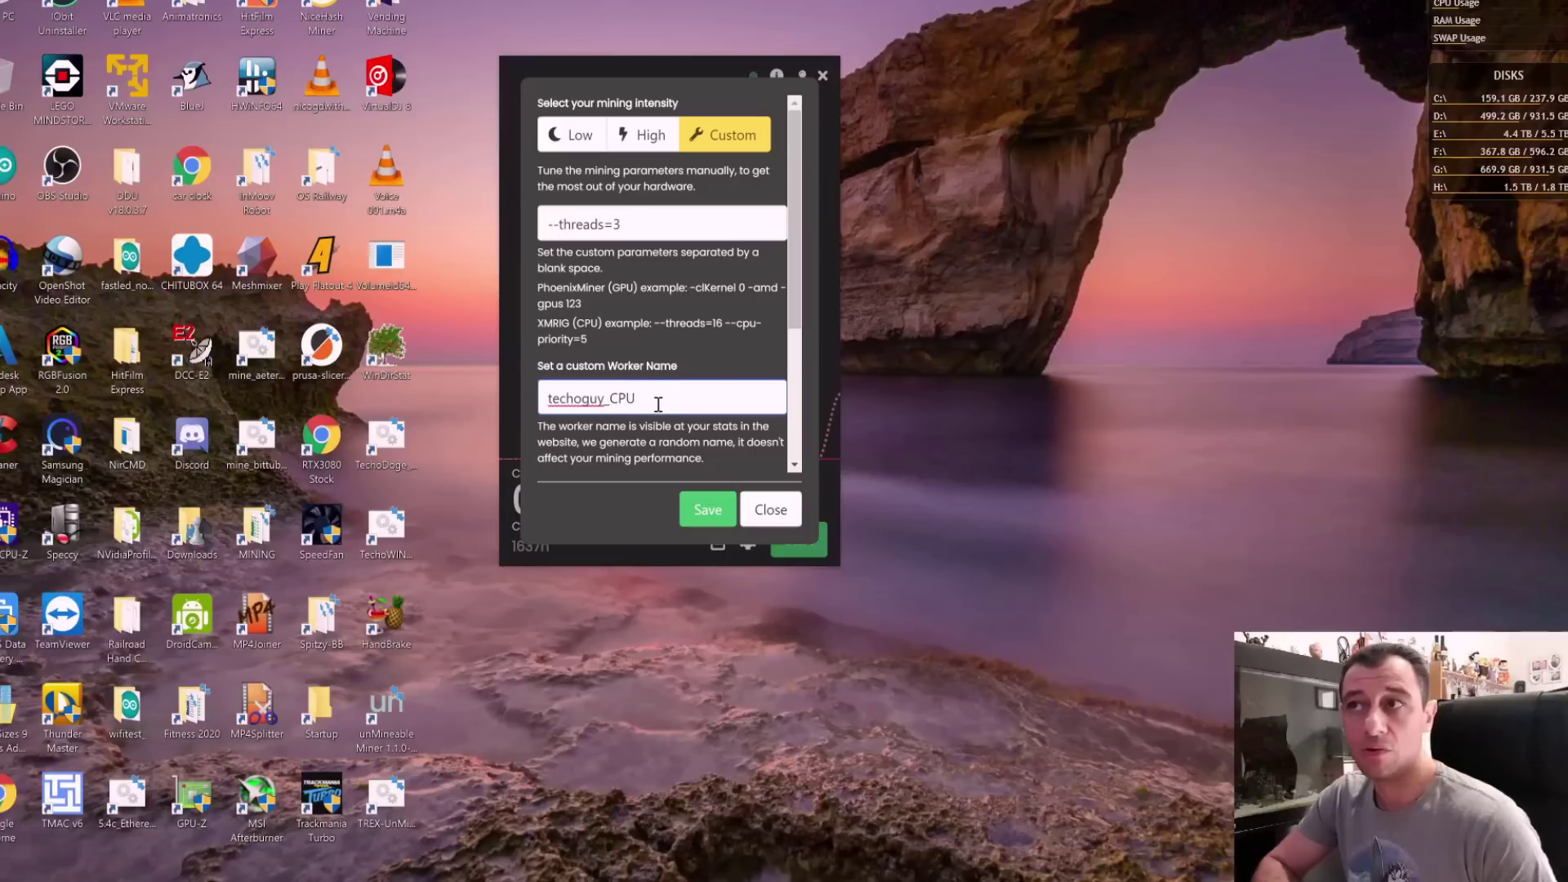
left_click(707, 511)
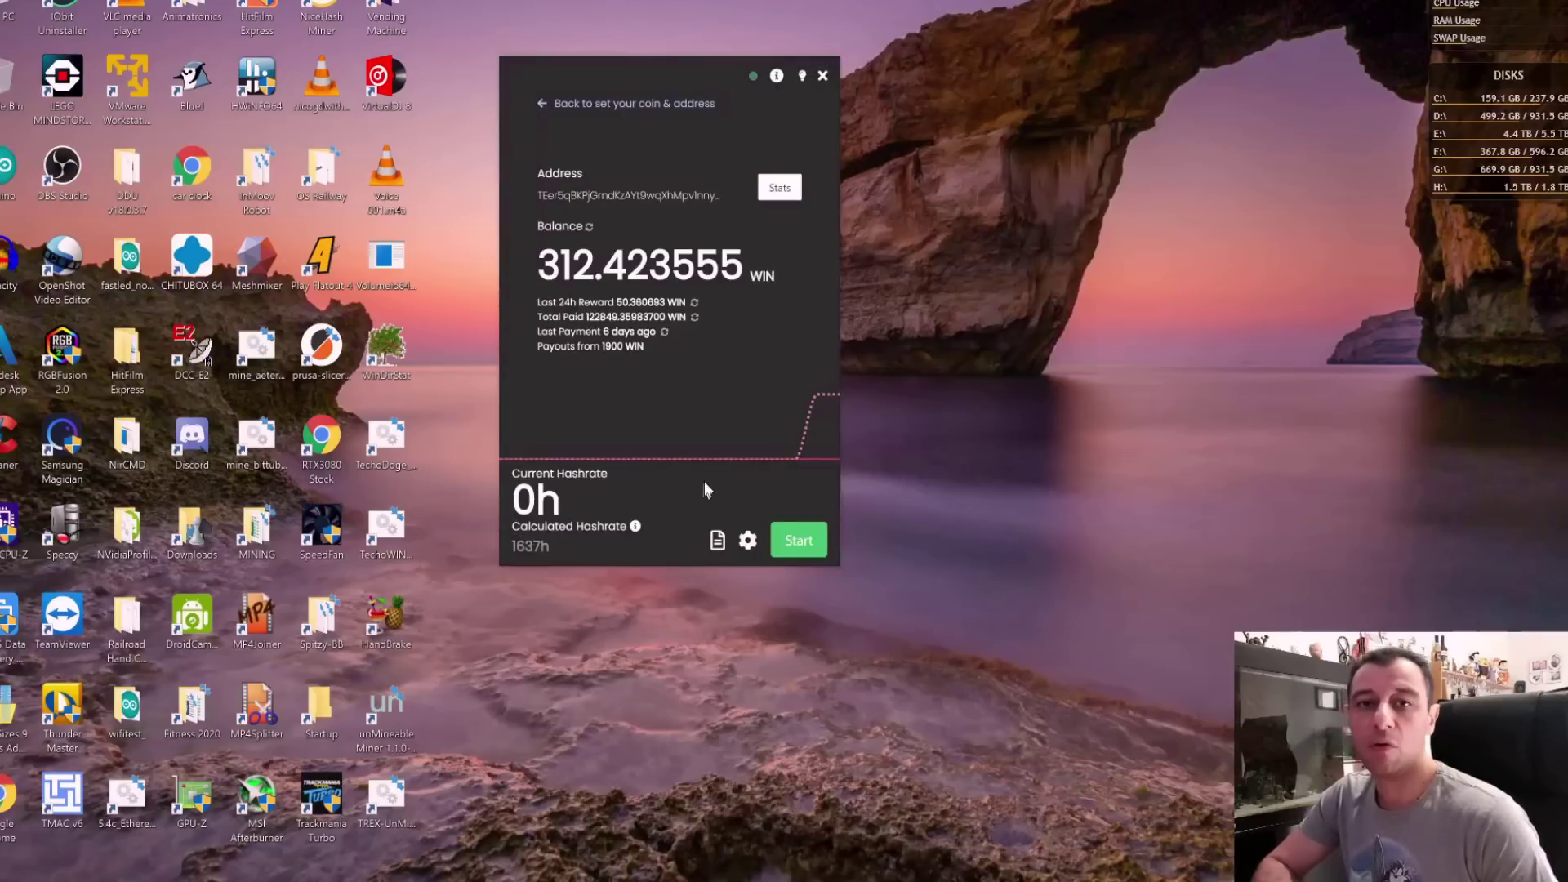
mouse_move(720, 464)
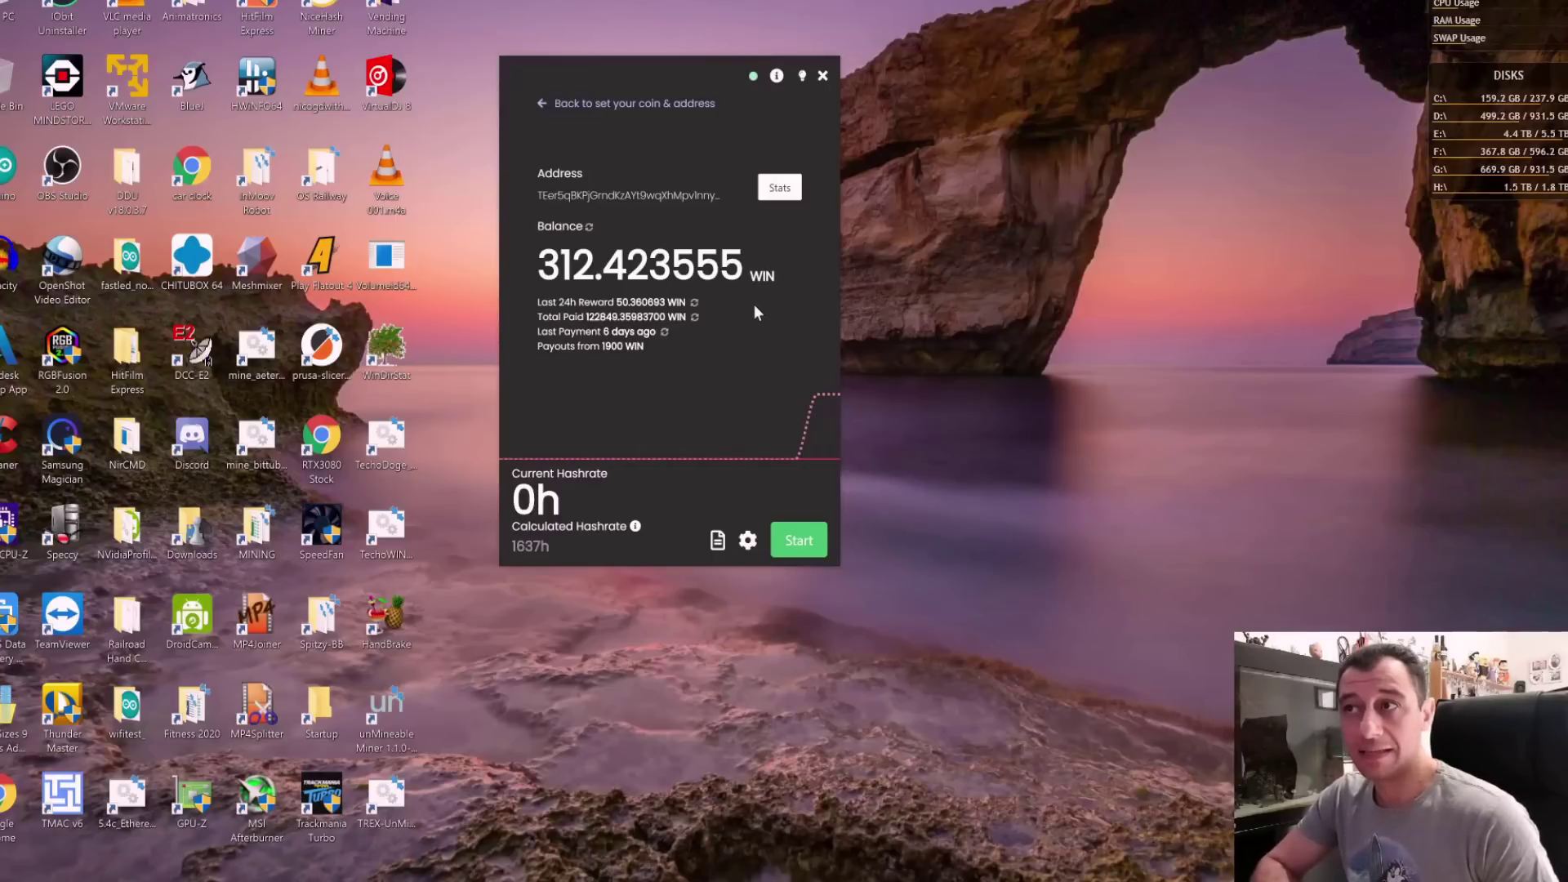
Launch a second miner instance as administrator and place it beside the first
right_click(389, 709)
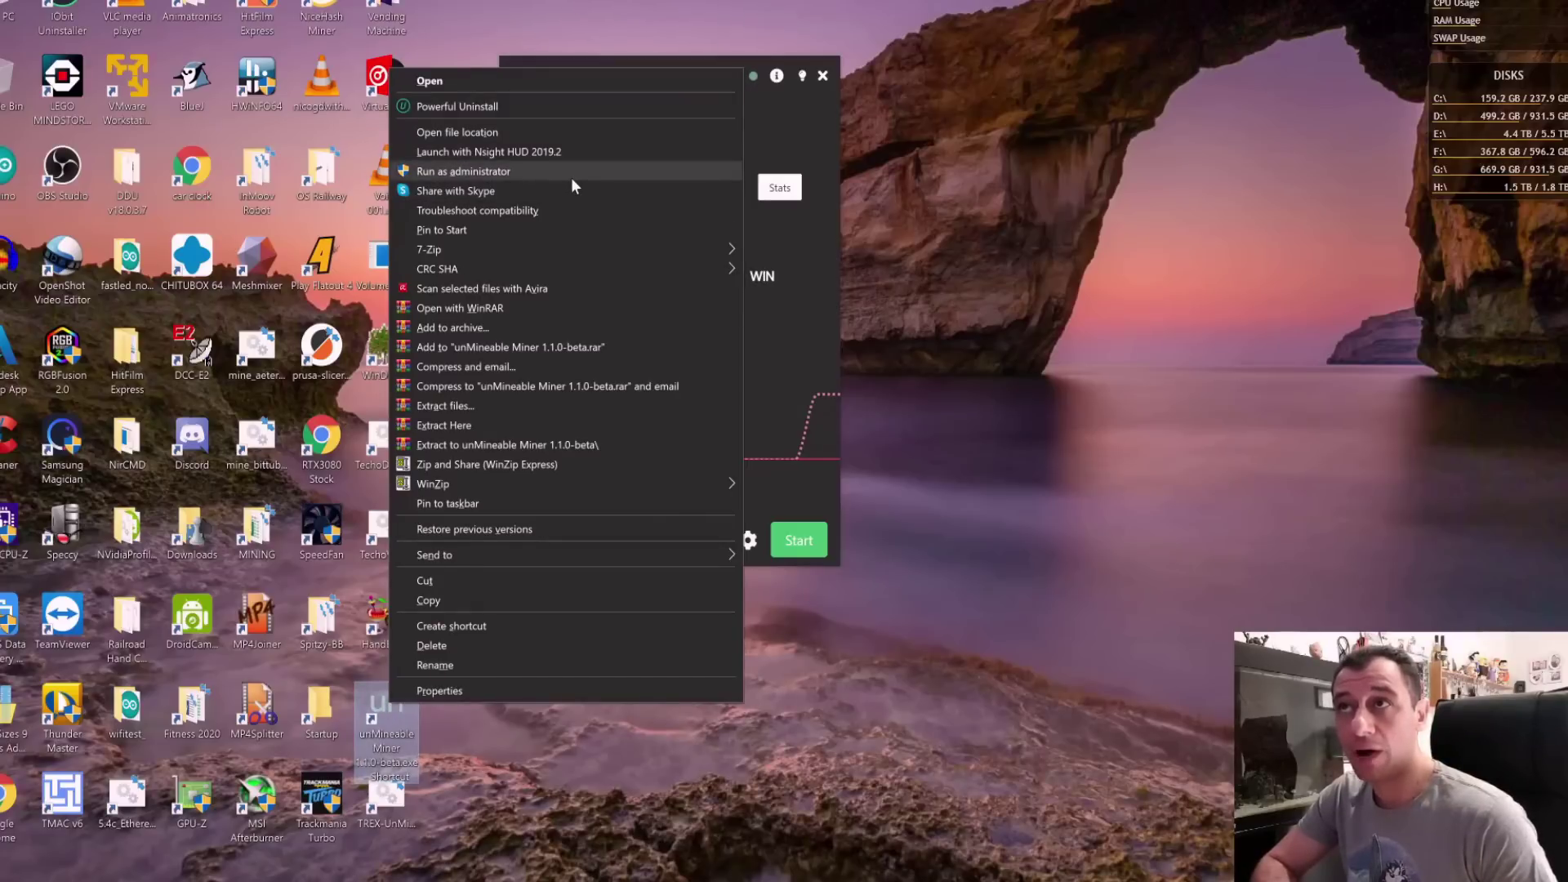
left_click(571, 178)
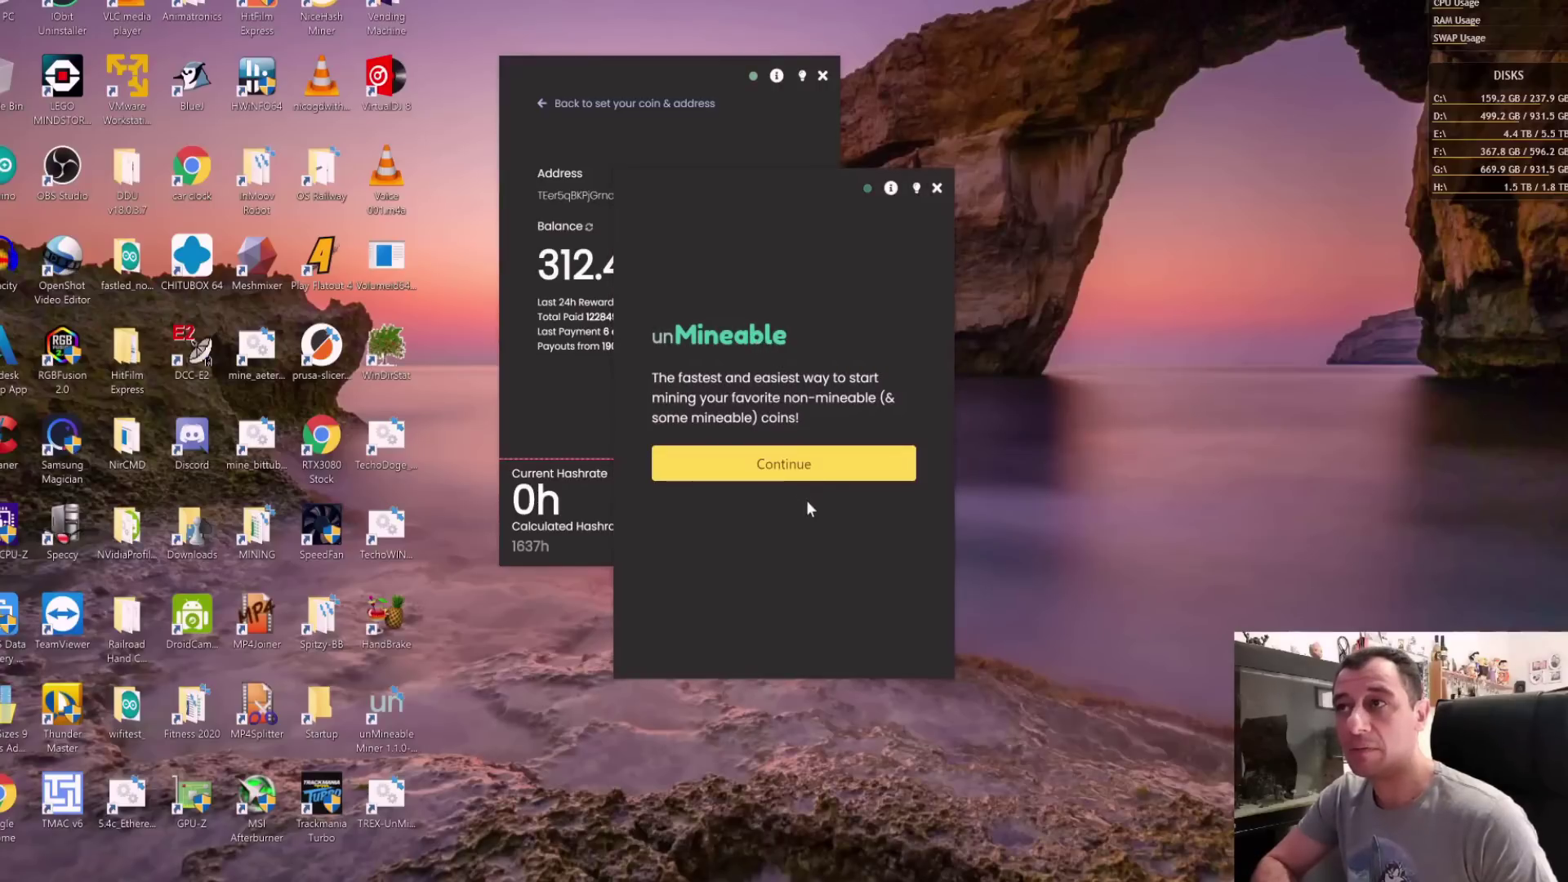
left_click(810, 467)
left_click_drag(786, 186, 1020, 72)
left_click_drag(712, 66, 592, 64)
left_click_drag(1032, 71, 915, 79)
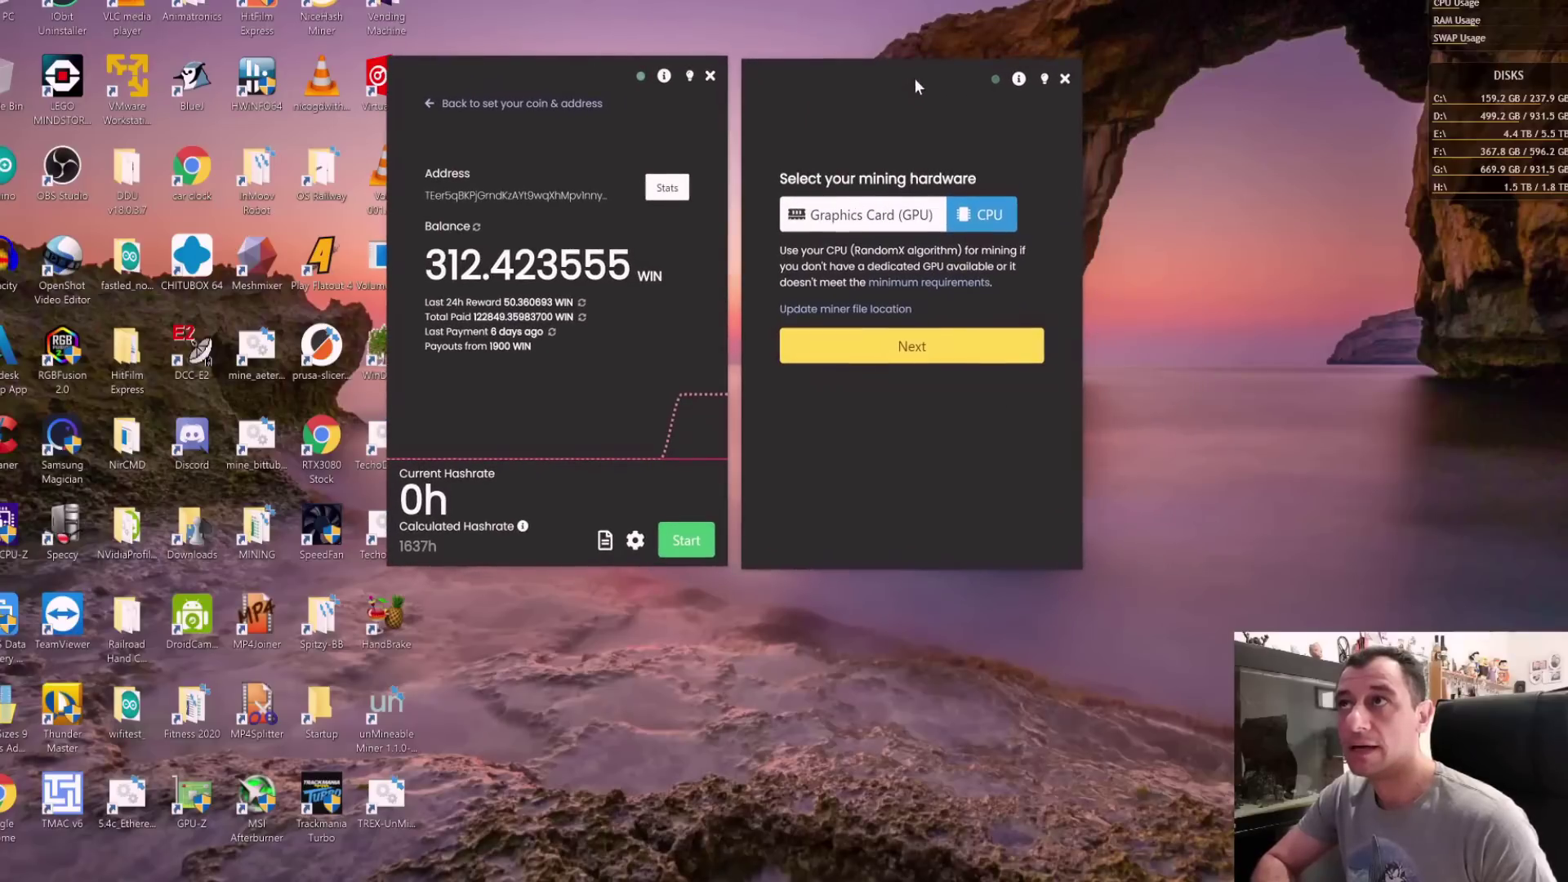
Update the new instance's miner file location and choose Dogecoin (DOGE) as its coin
left_click(872, 312)
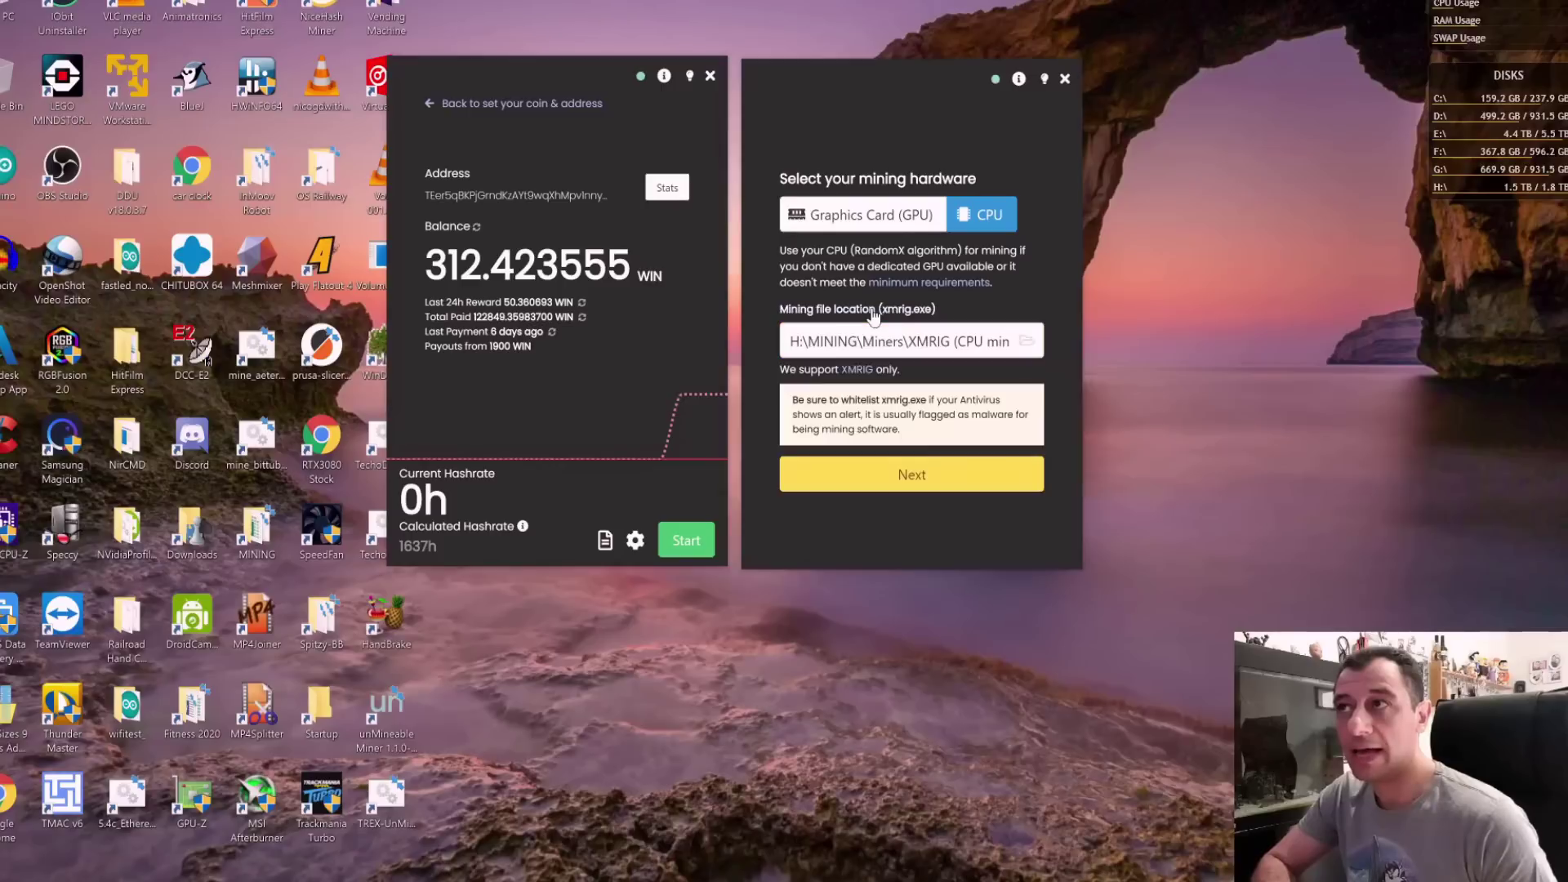
left_click(912, 476)
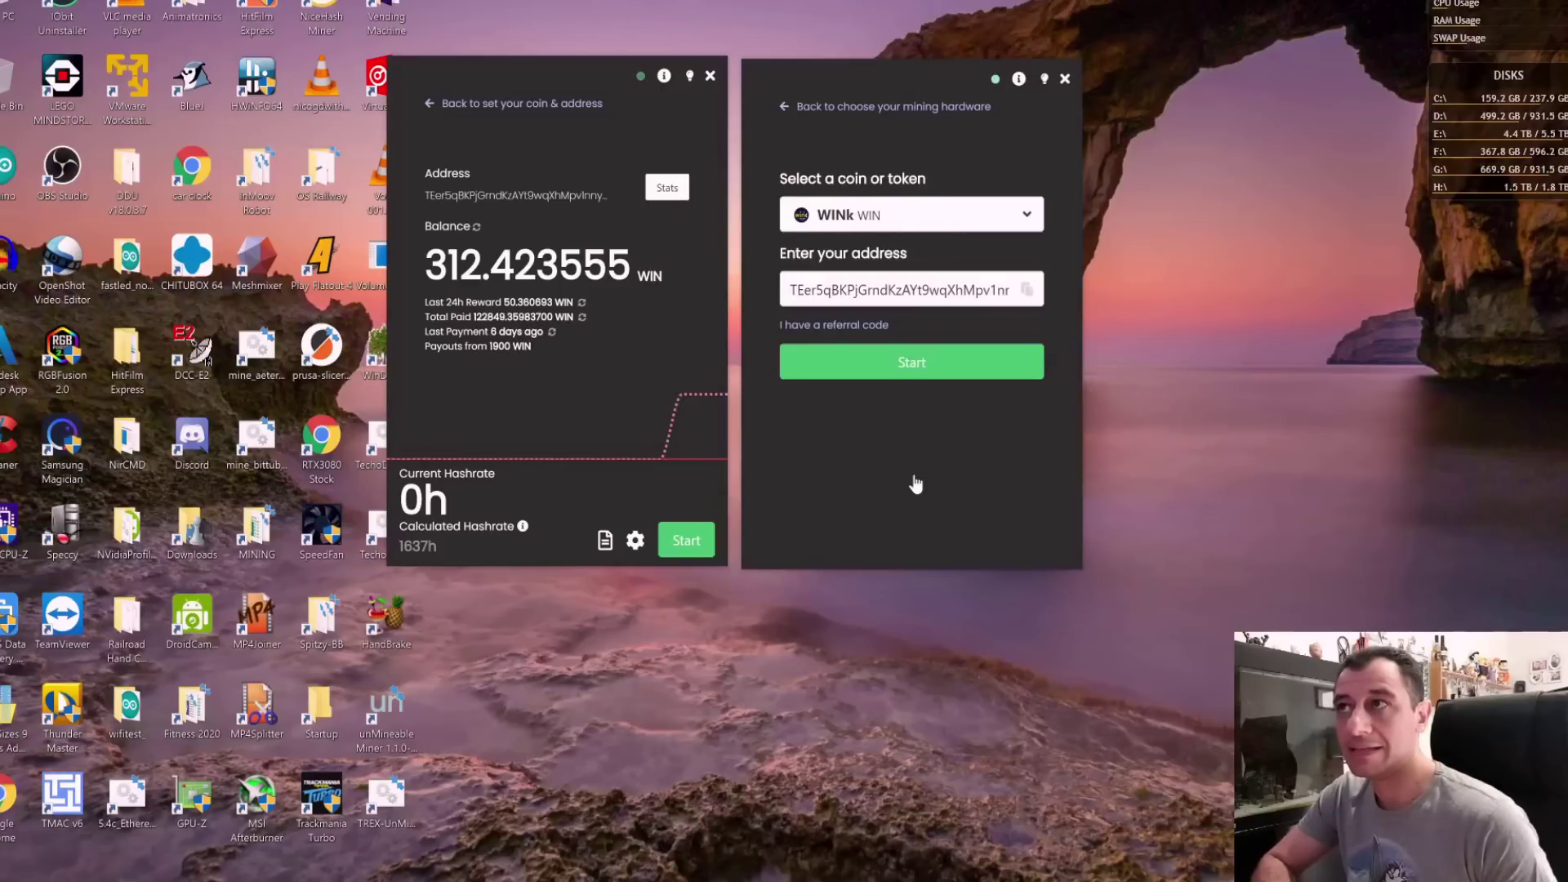
left_click(934, 217)
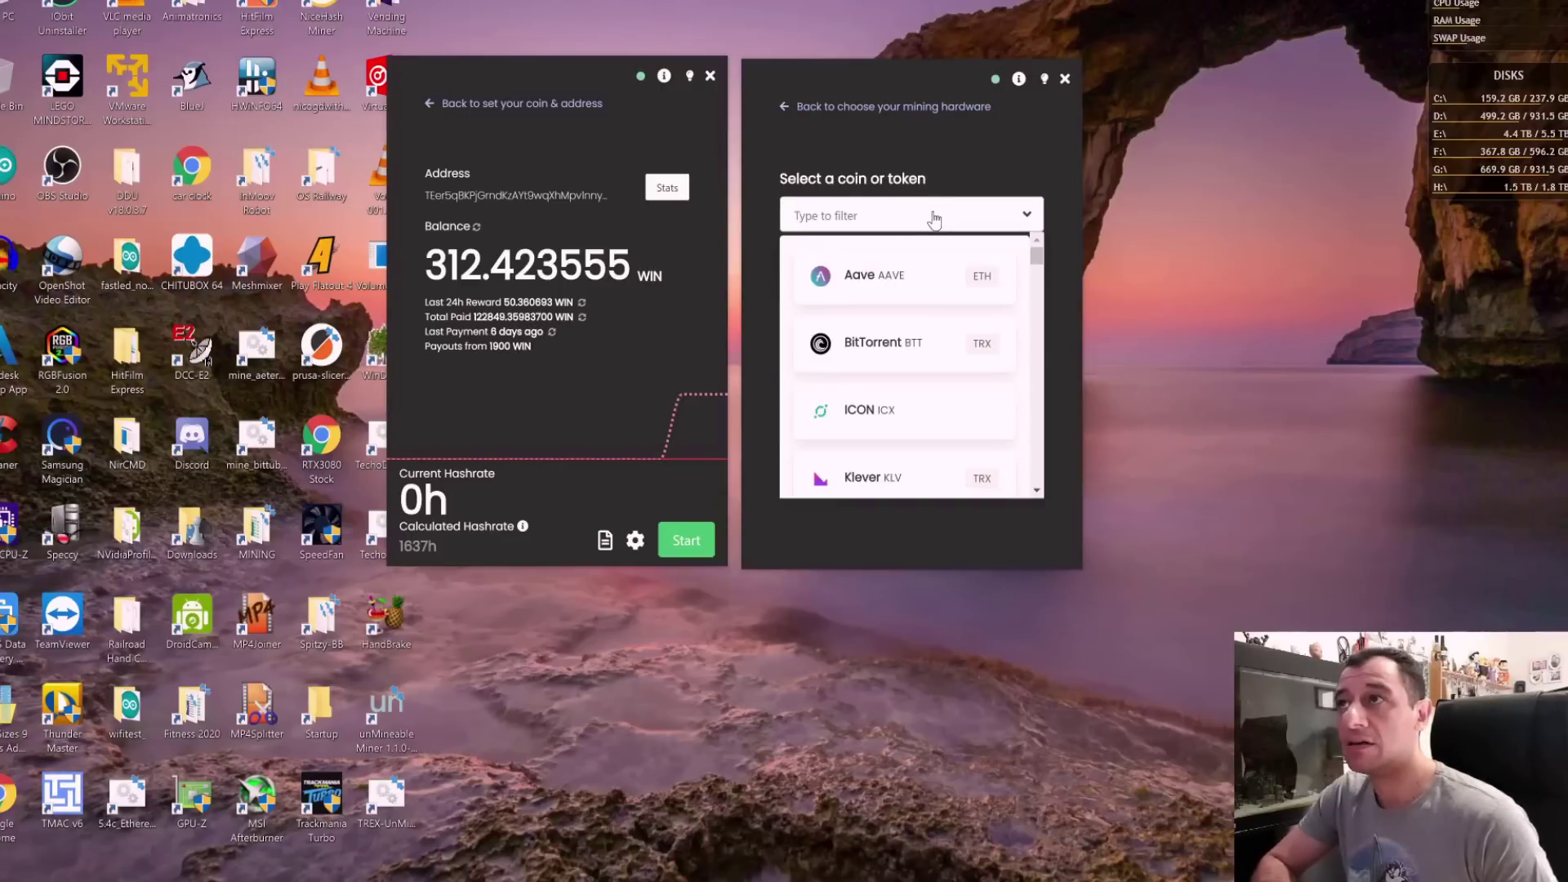
type("doge")
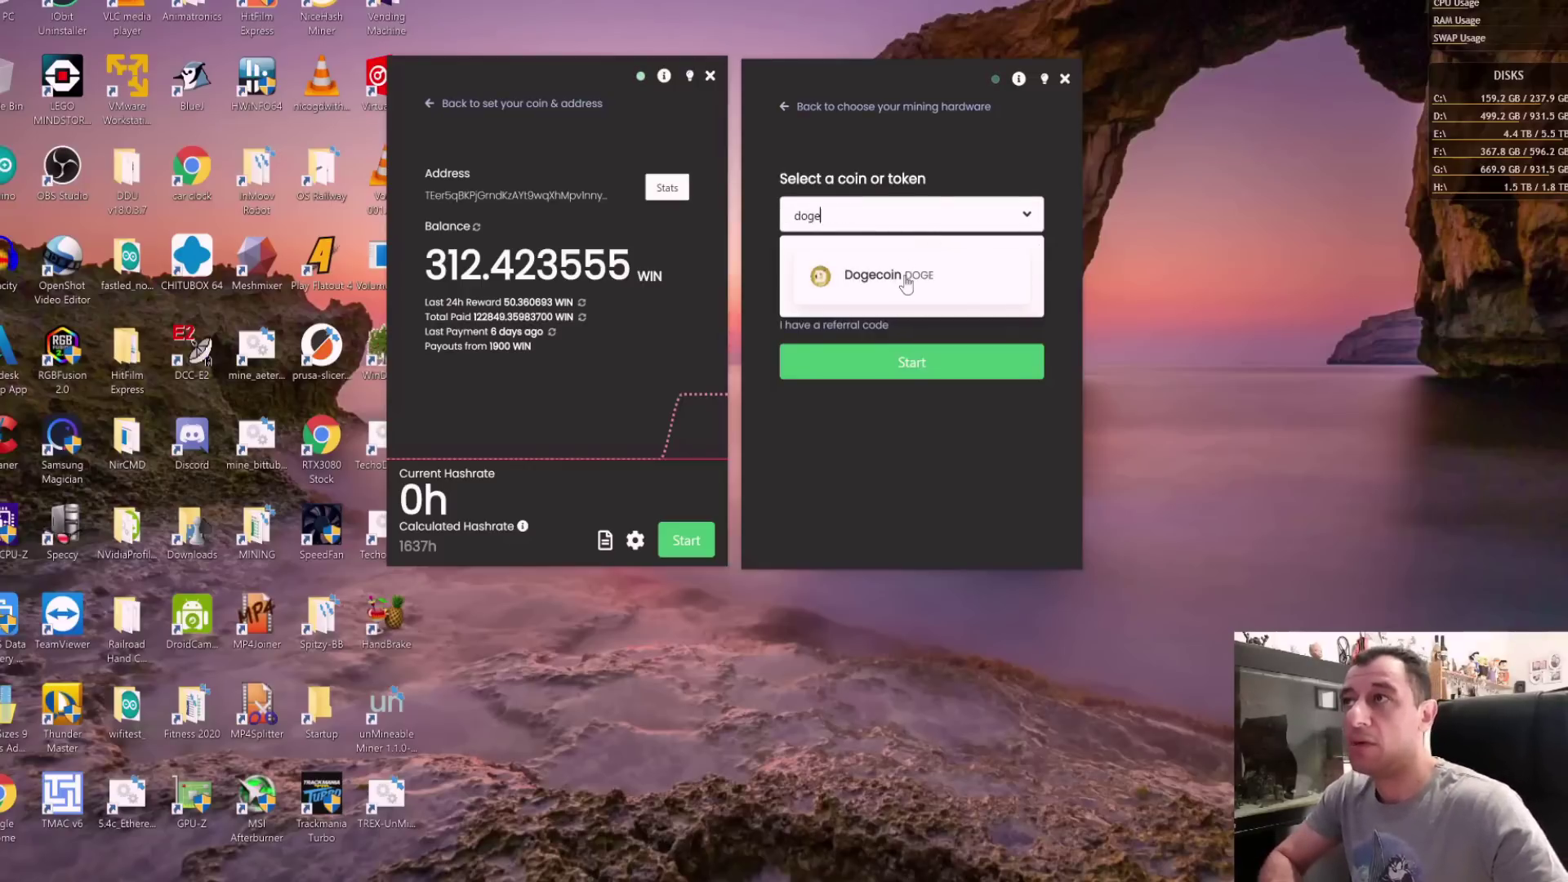
left_click(905, 280)
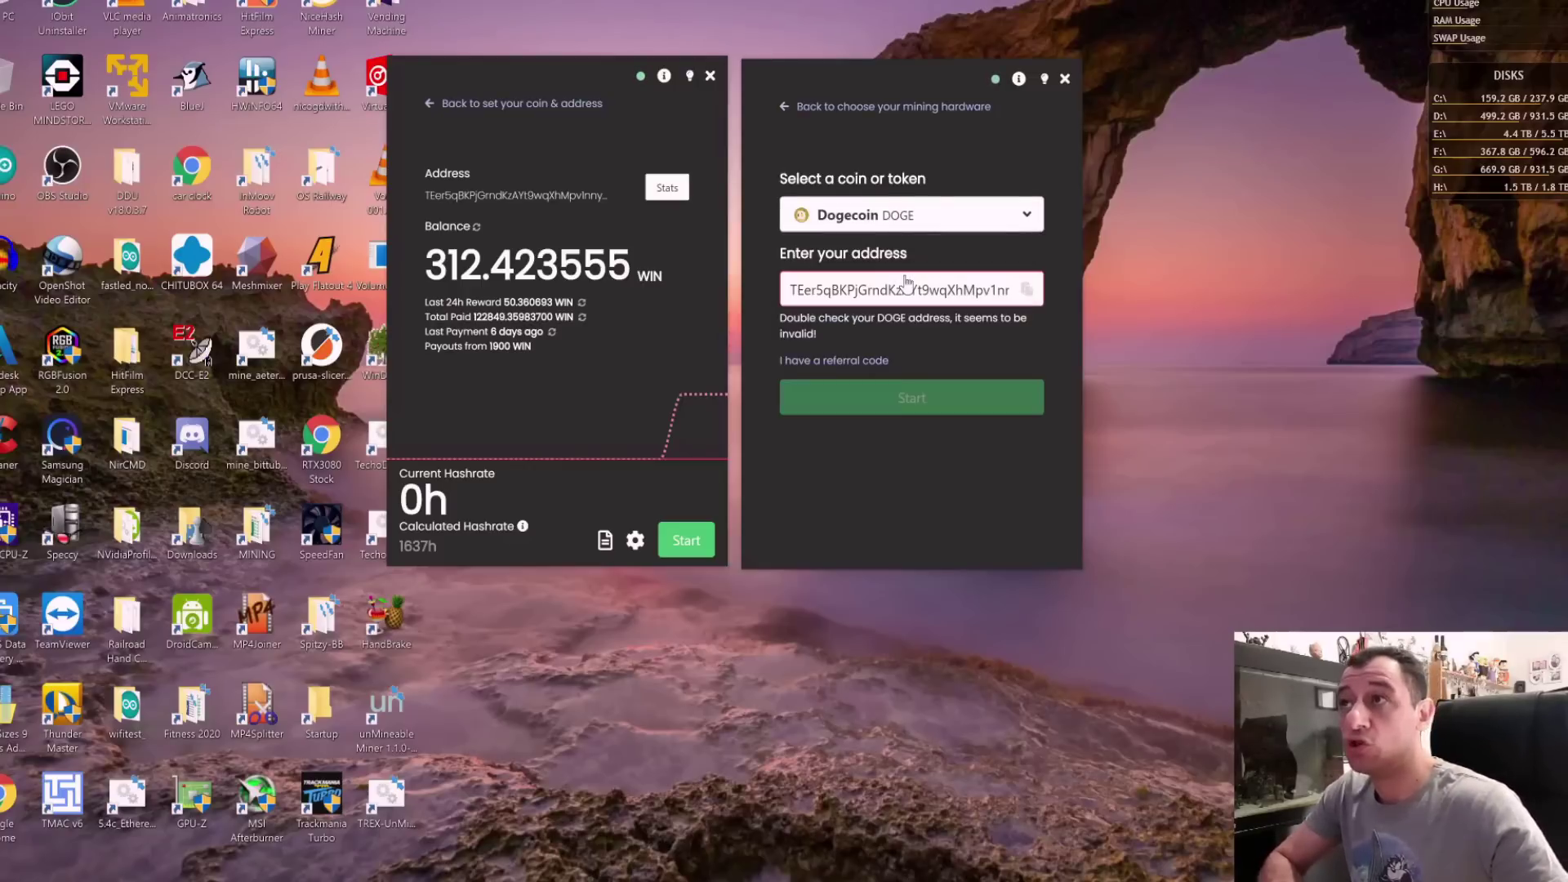
Open SpitzyDoge_UnMineable.bat in Notepad and select the DOGE wallet address
right_click(366, 457)
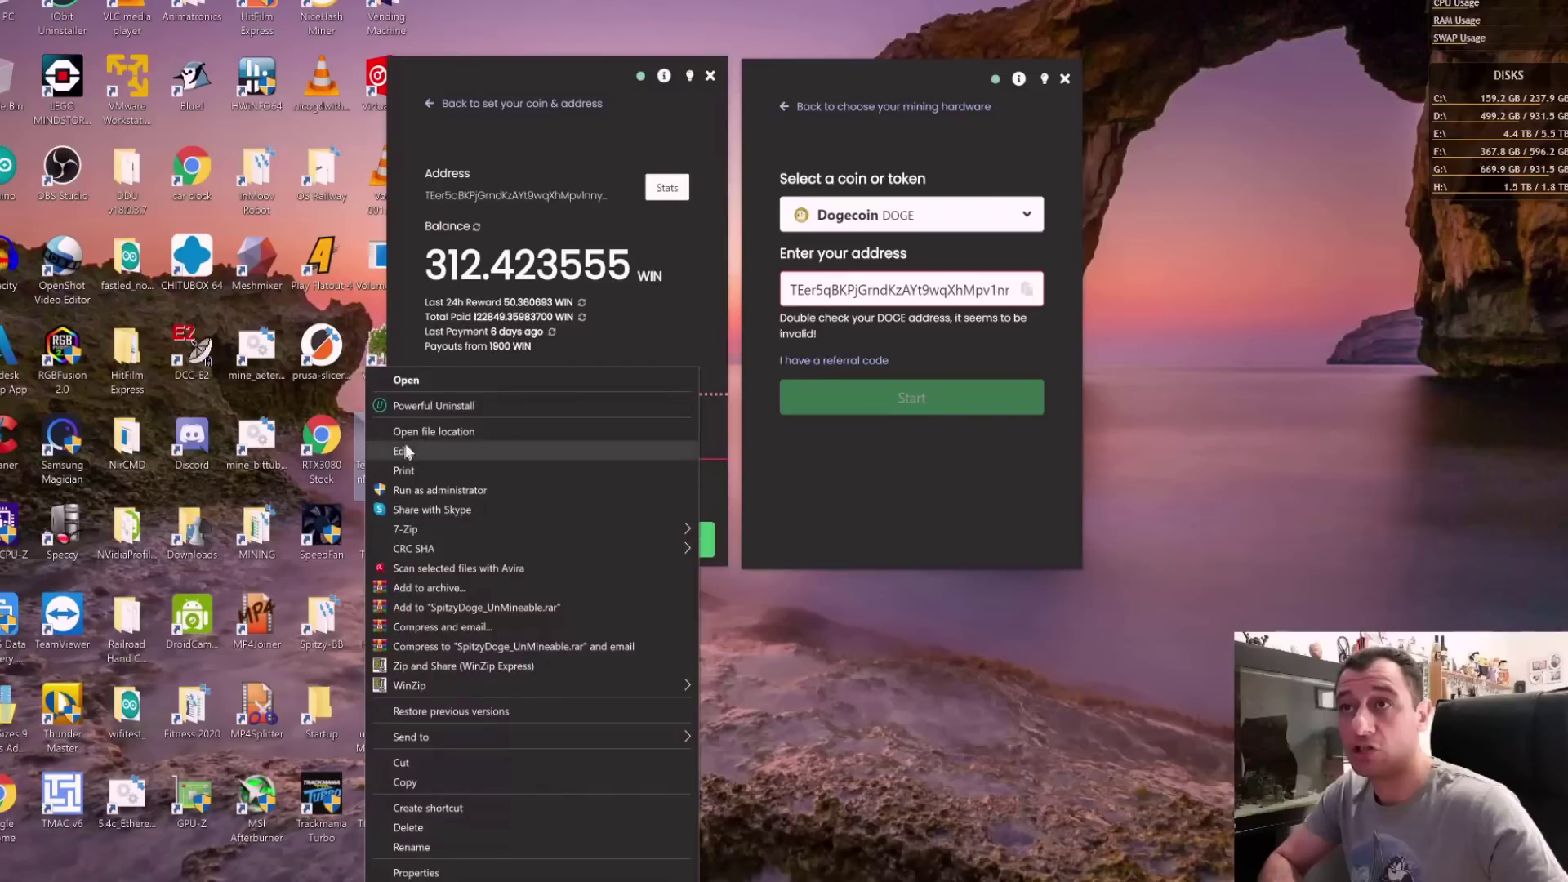
left_click(401, 452)
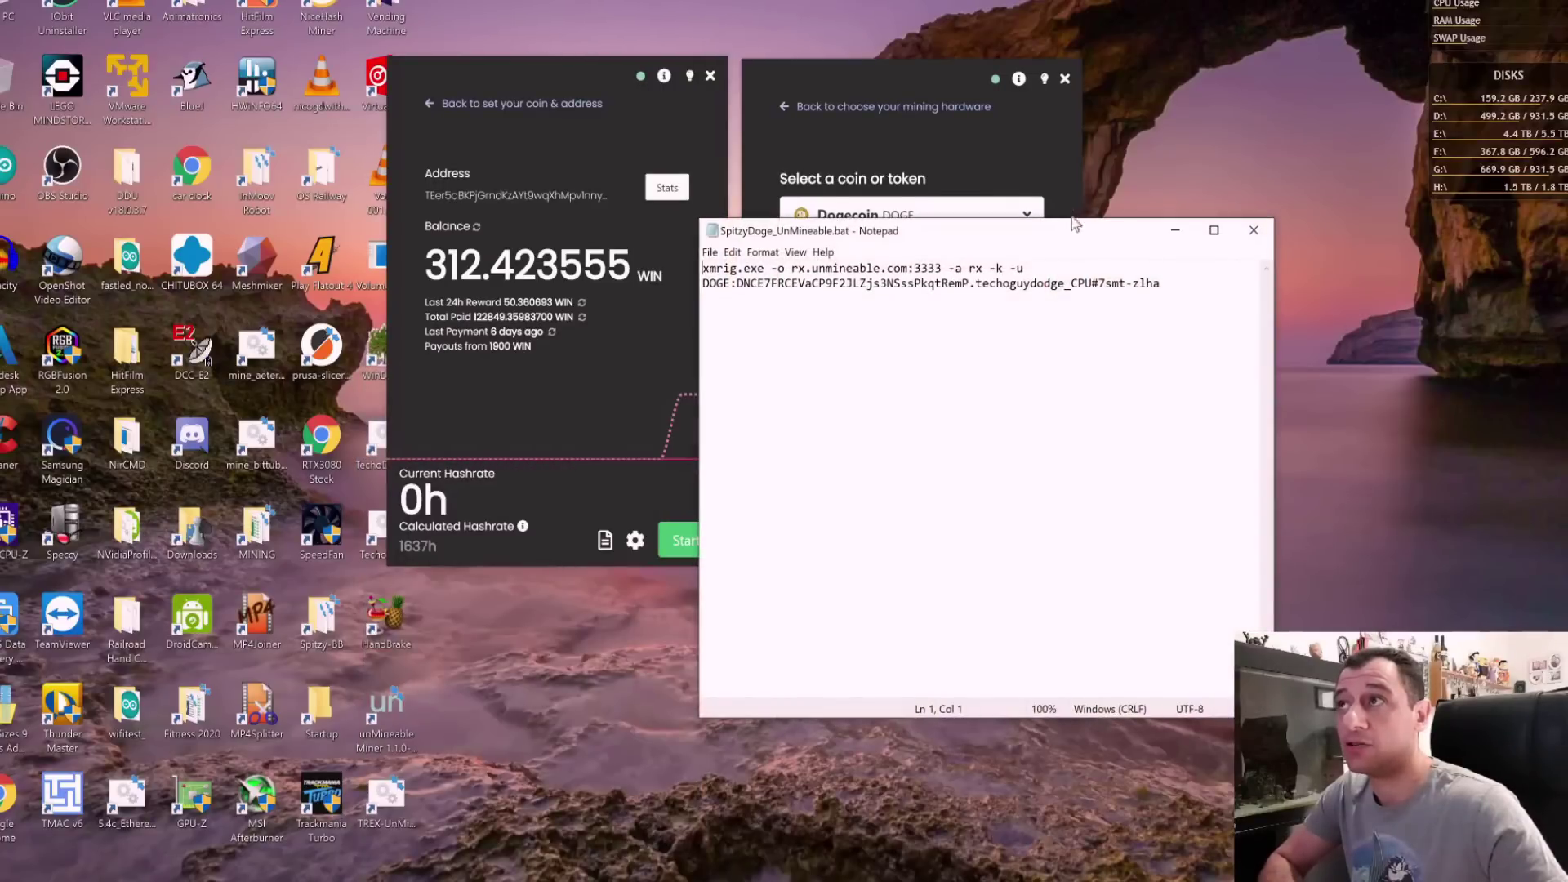
left_click_drag(1061, 231, 453, 120)
left_click_drag(364, 169, 131, 169)
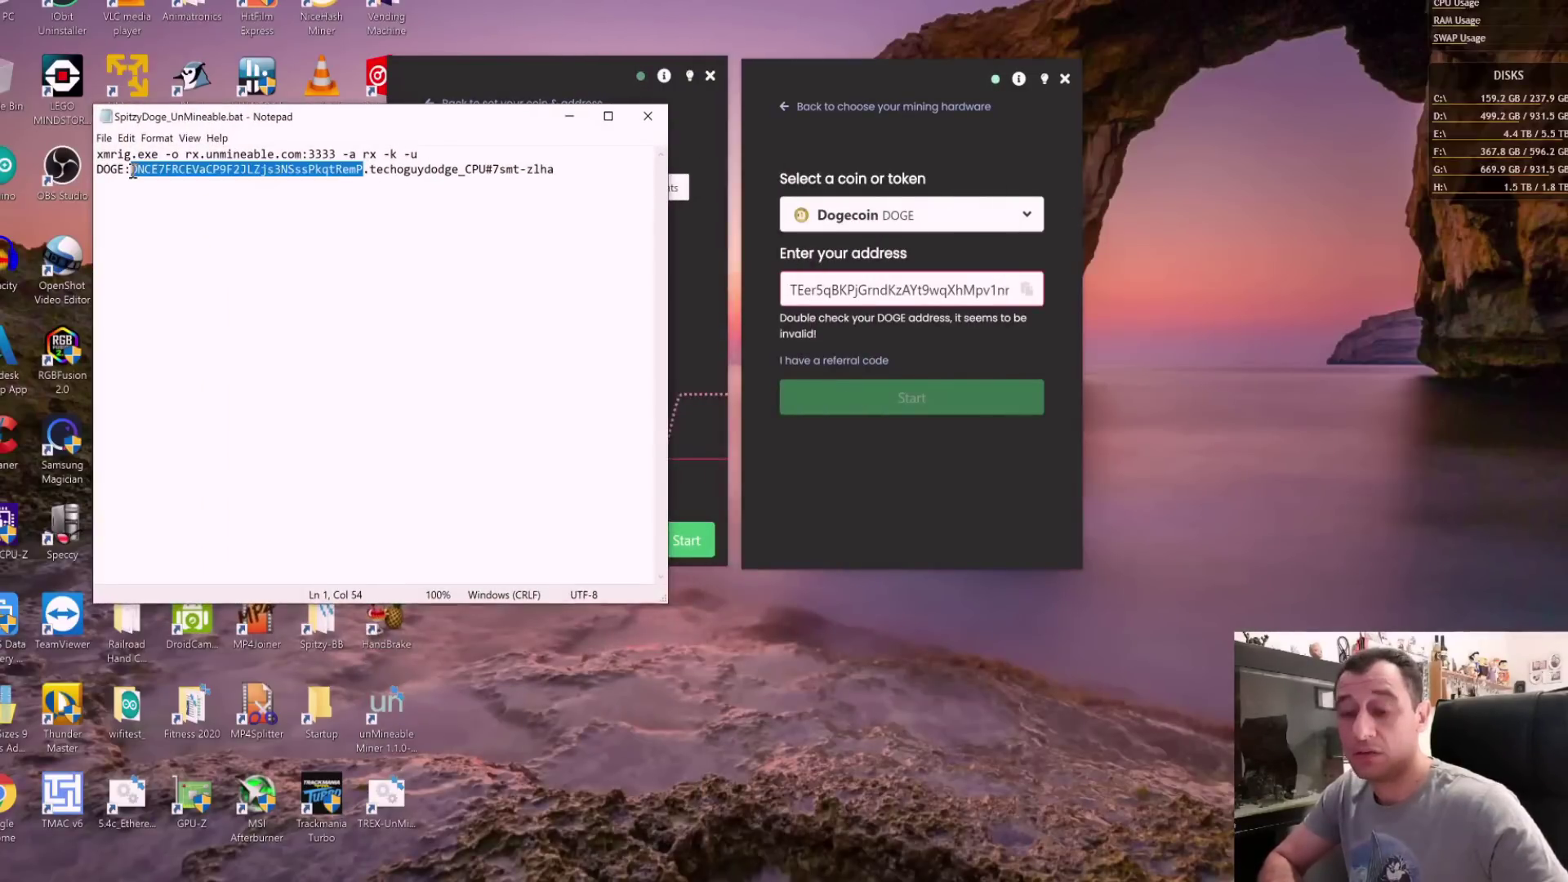
Paste the DOGE address into the second miner's address field, start it, then stop it
left_click(647, 116)
left_click(978, 292)
key("ctrl+a")
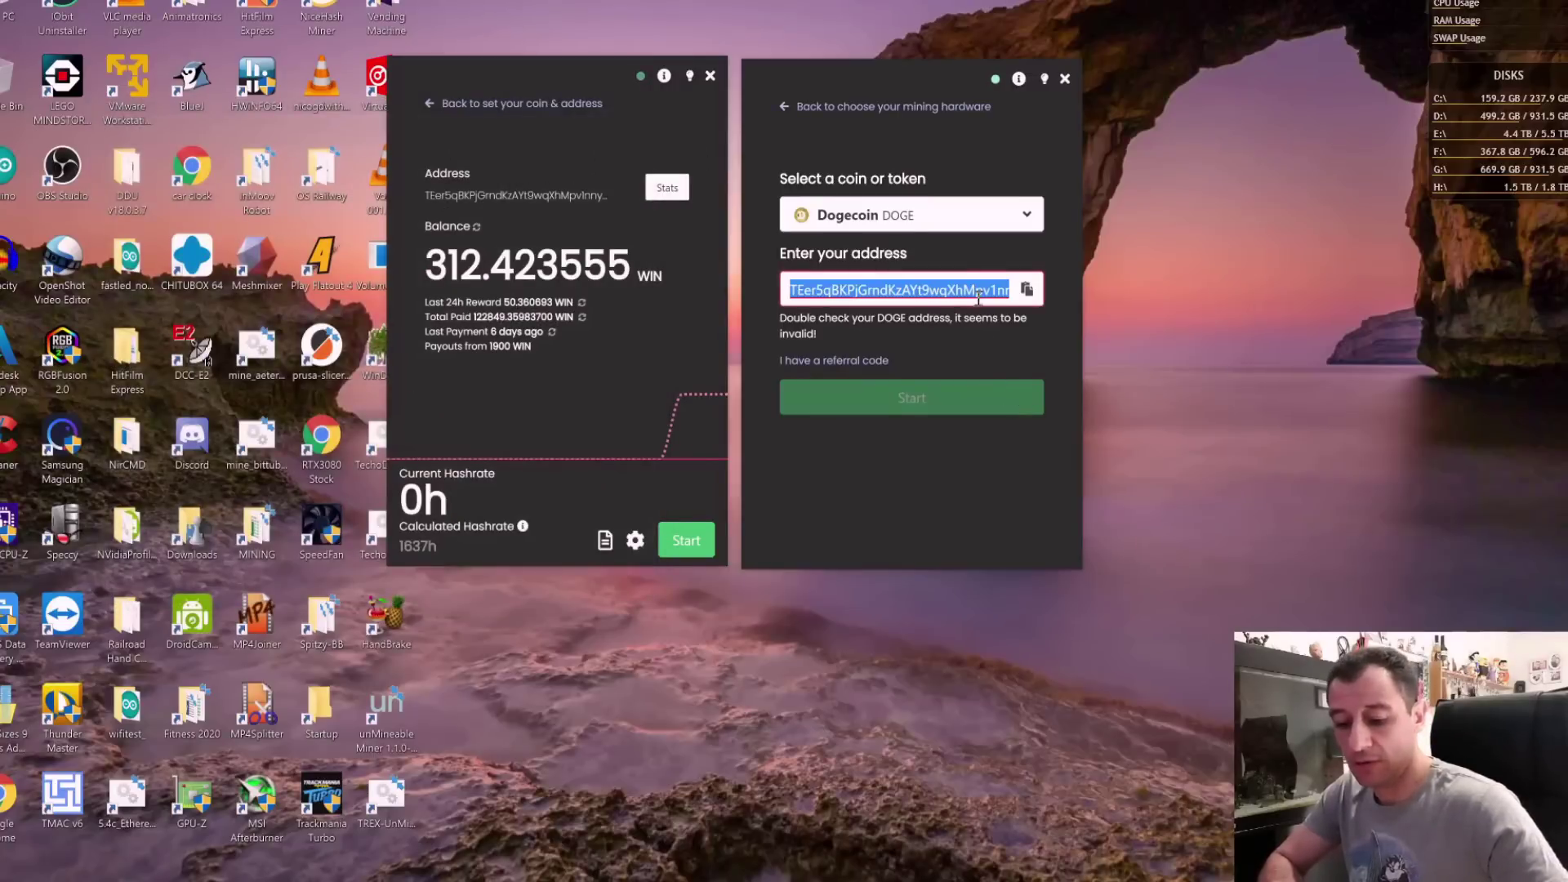
key("ctrl+v")
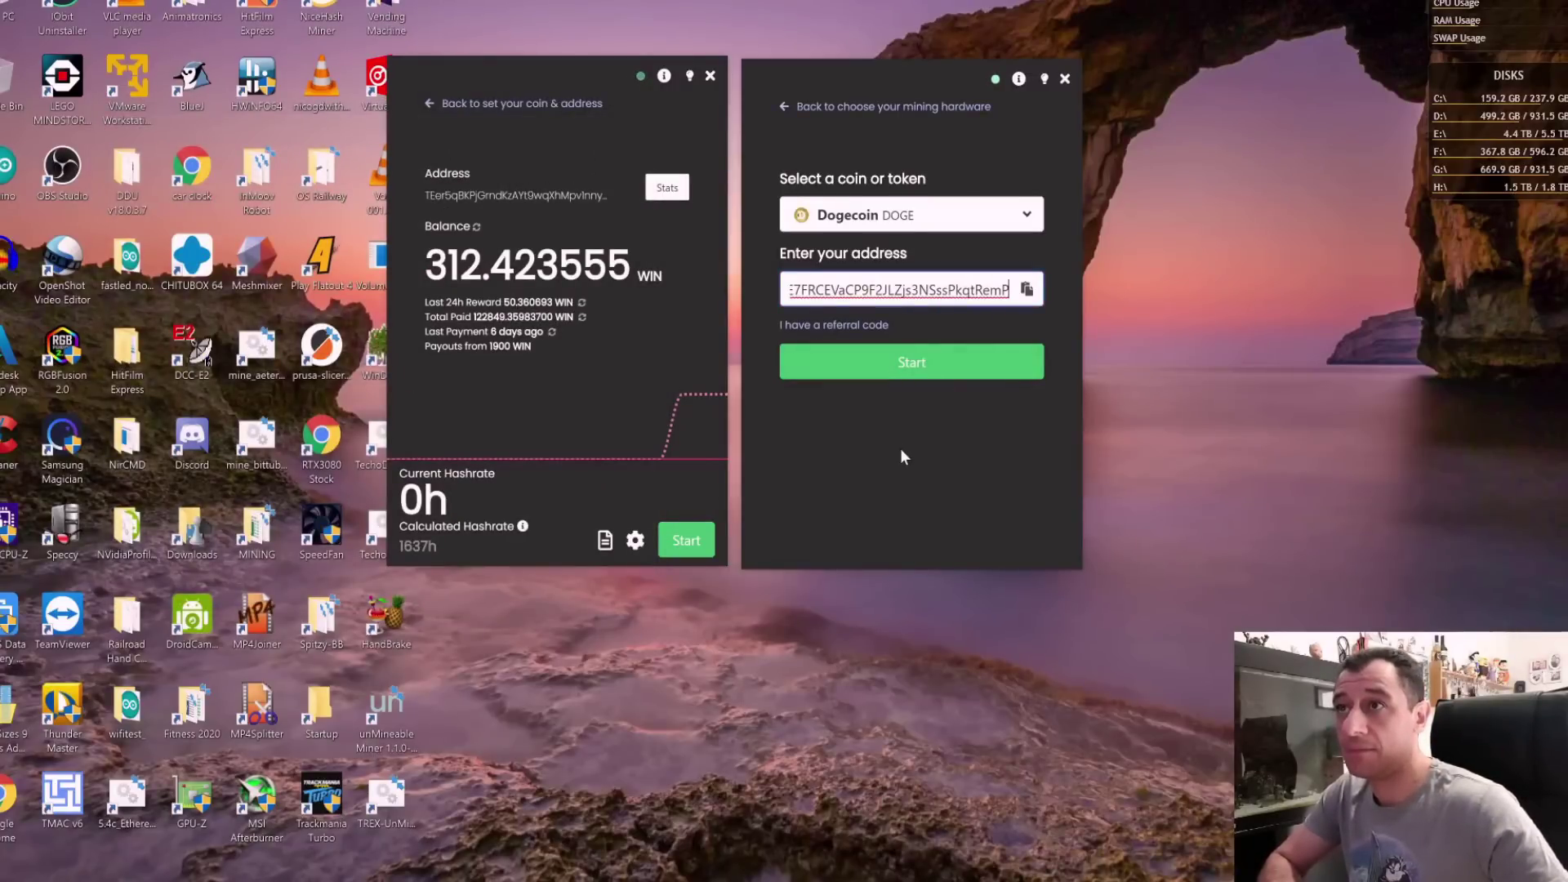
left_click(927, 368)
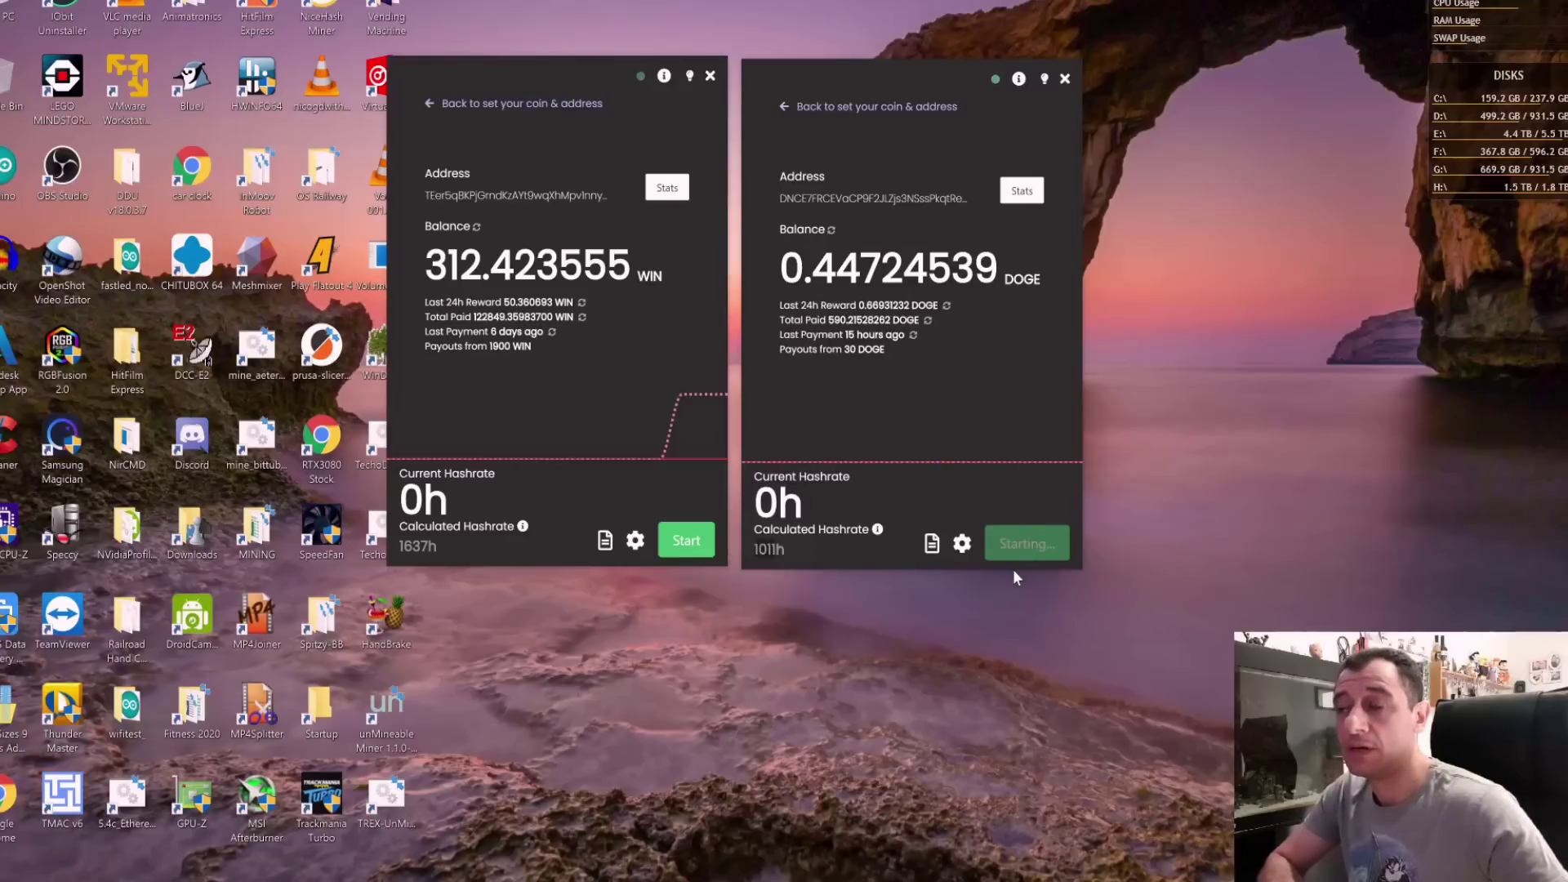
left_click(1018, 558)
Save the DOGE miner's Custom intensity with --threads=3 and a CPU worker name
left_click(989, 543)
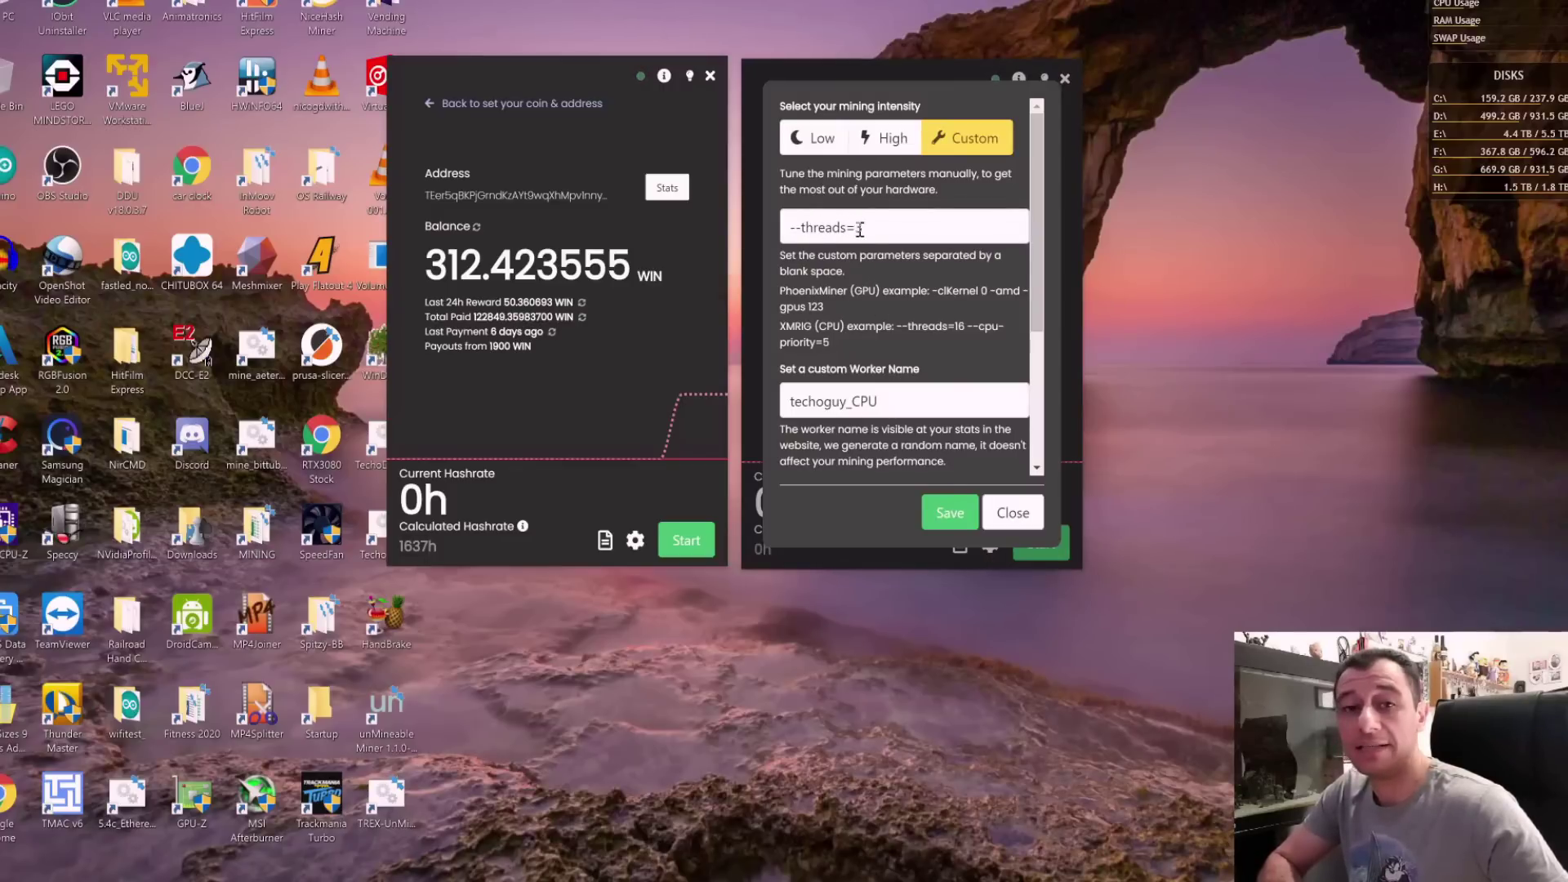
left_click(883, 401)
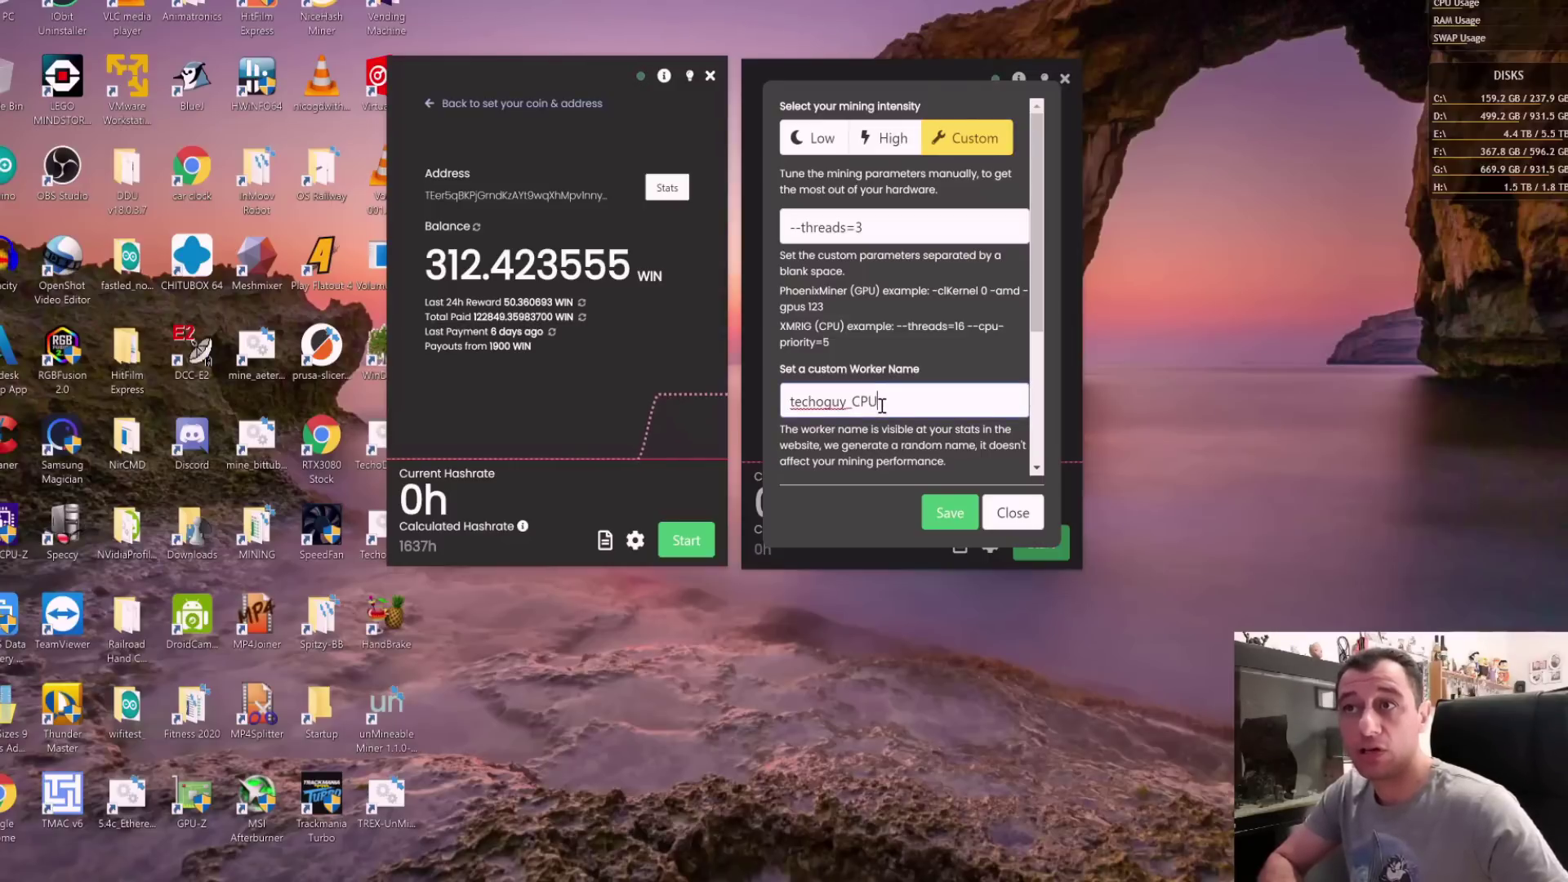
mouse_move(525, 416)
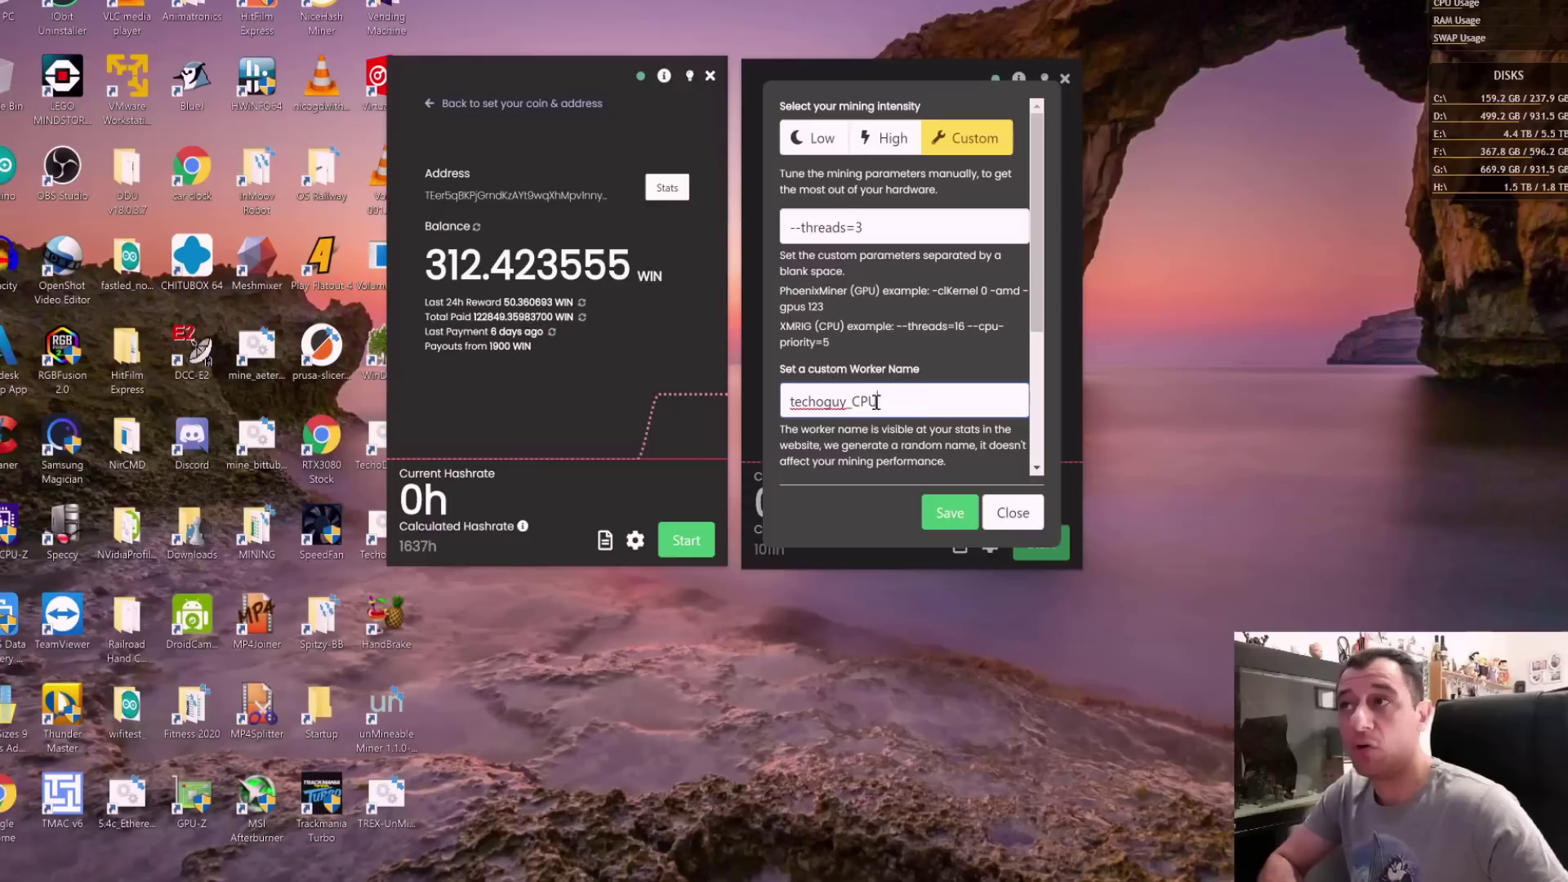
mouse_move(670, 383)
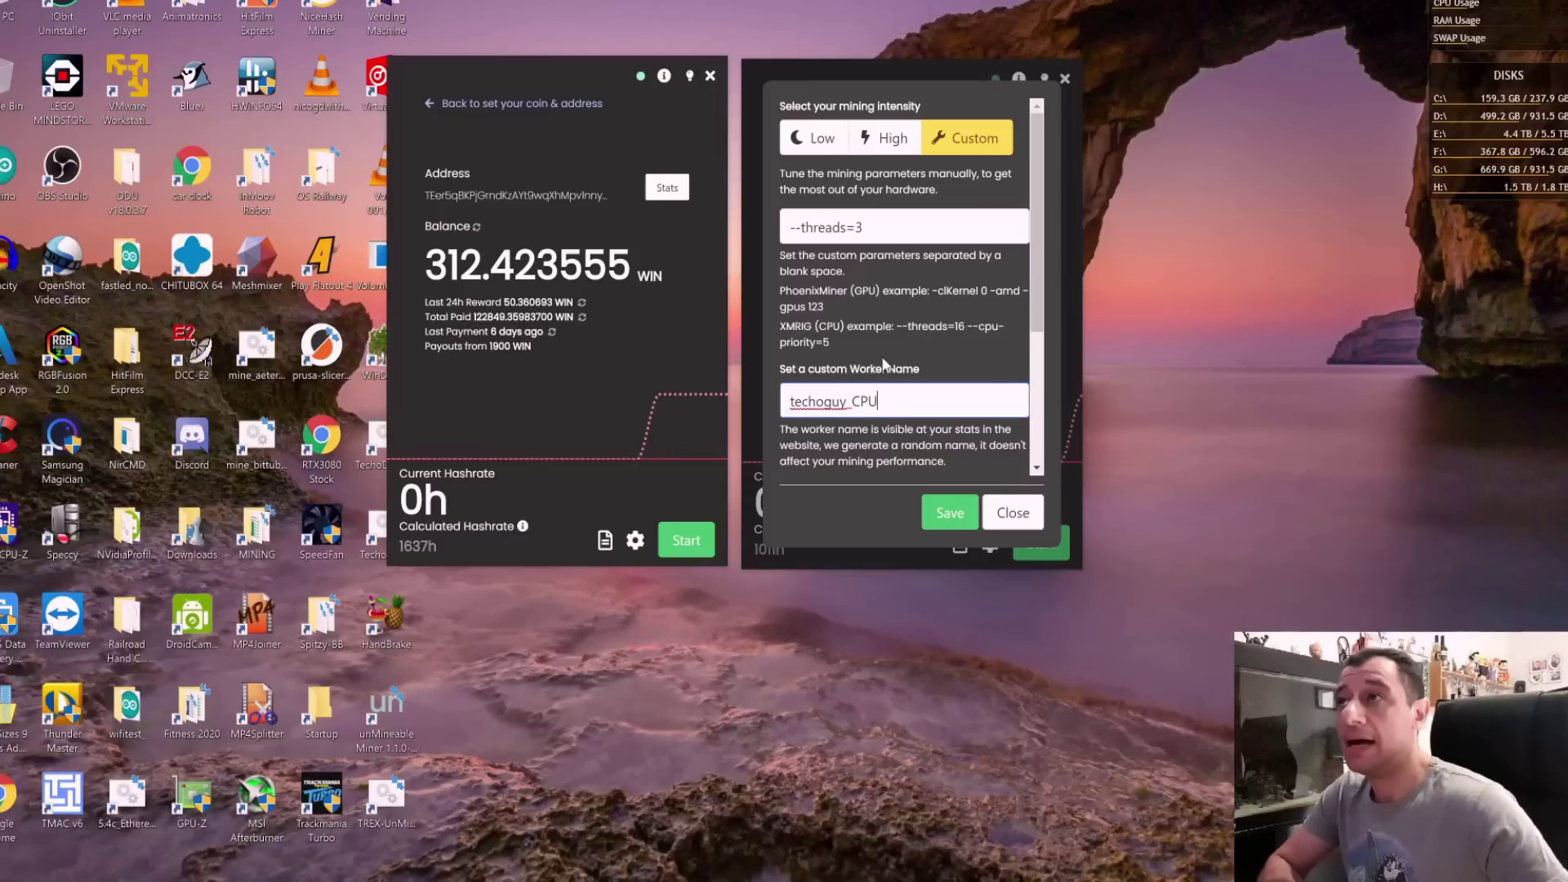
left_click(956, 523)
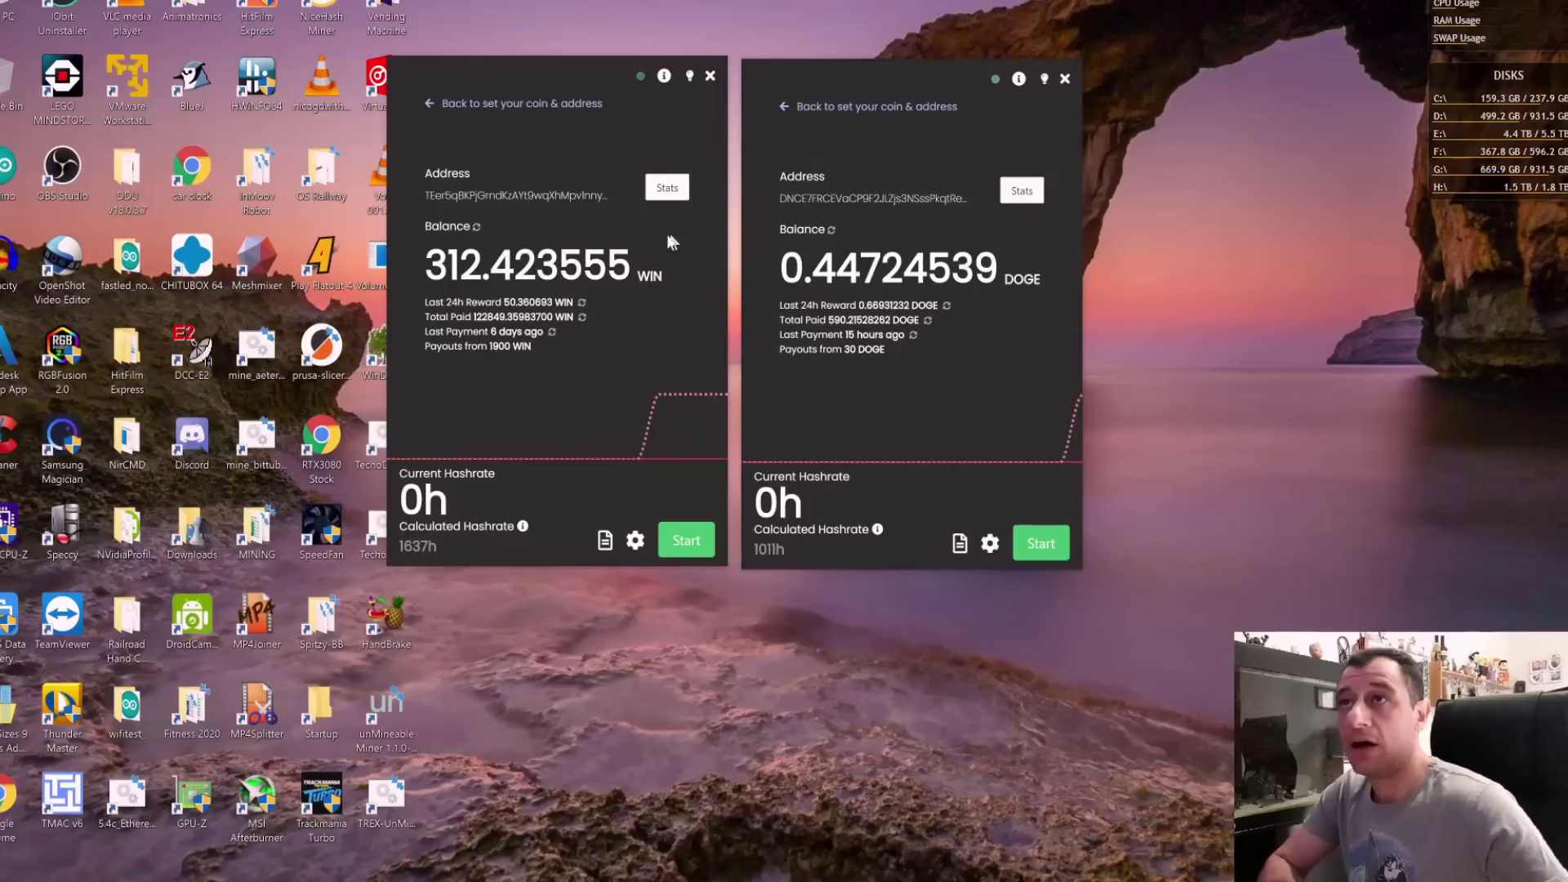
Start the WIN miner, then the DOGE miner, each reaching about 1200 h
left_click(683, 552)
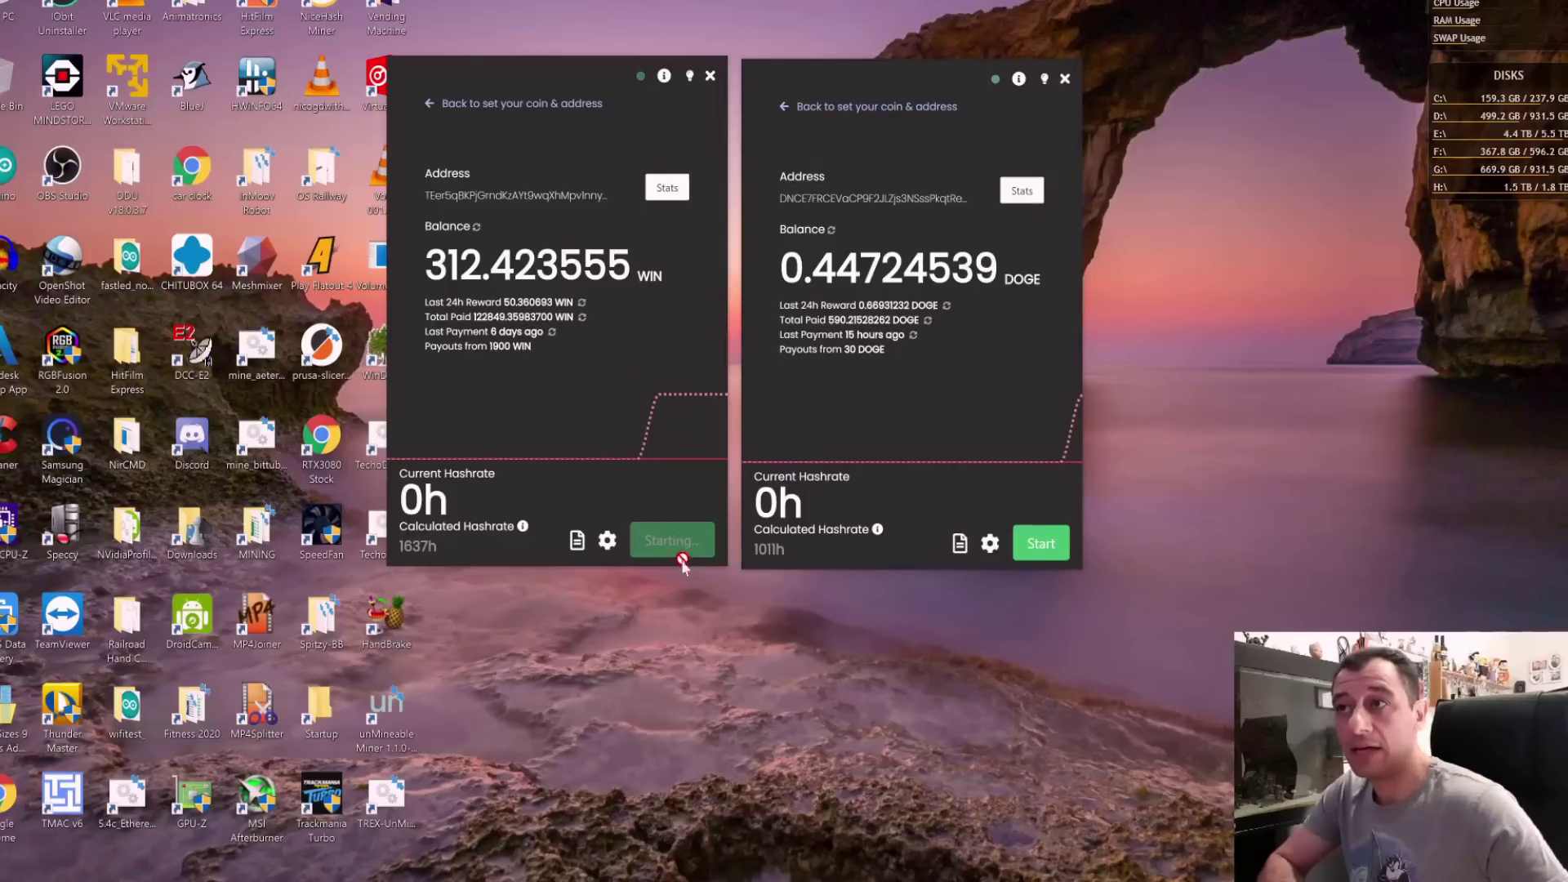
left_click(1039, 557)
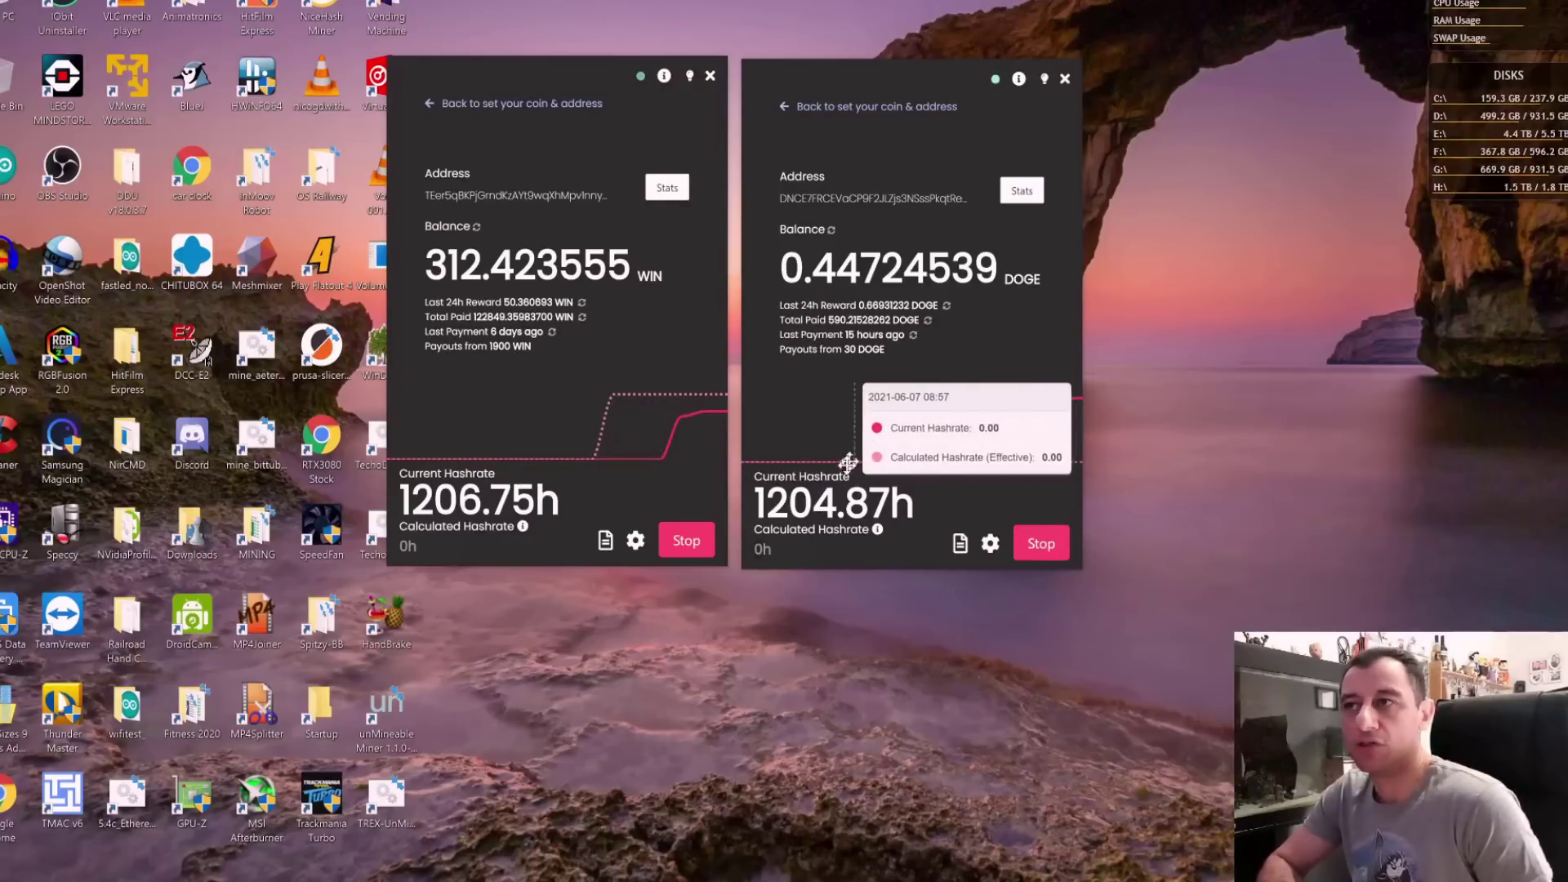
Stop both miners and save the WIN miner's setting as --threads=2
left_click(696, 547)
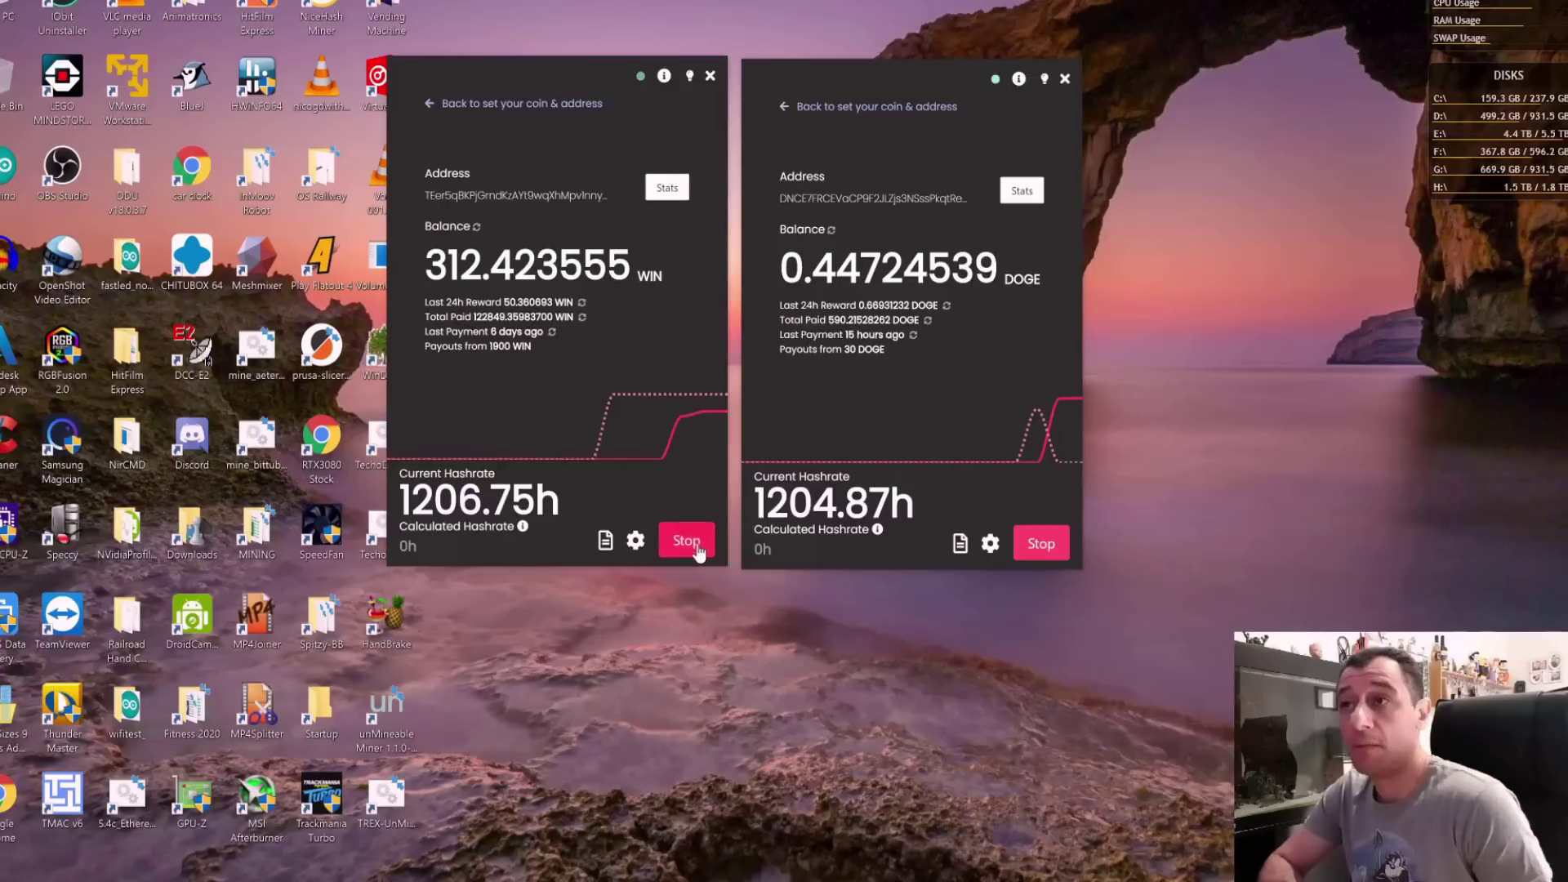
left_click(1041, 545)
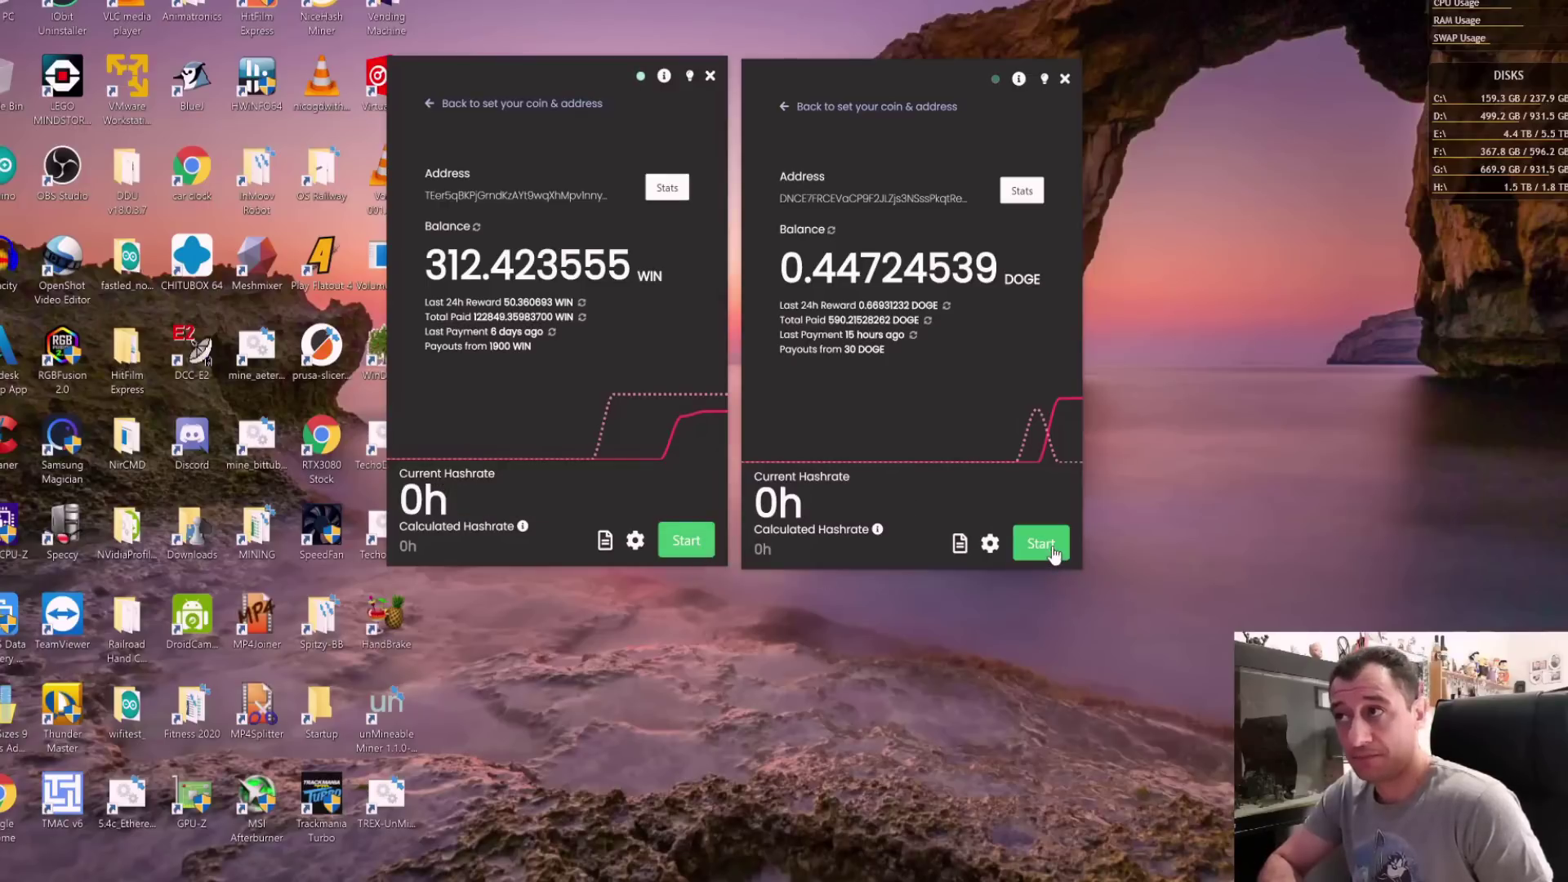
left_click(636, 541)
left_click(521, 221)
key("BackSpace")
type("2")
left_click(595, 510)
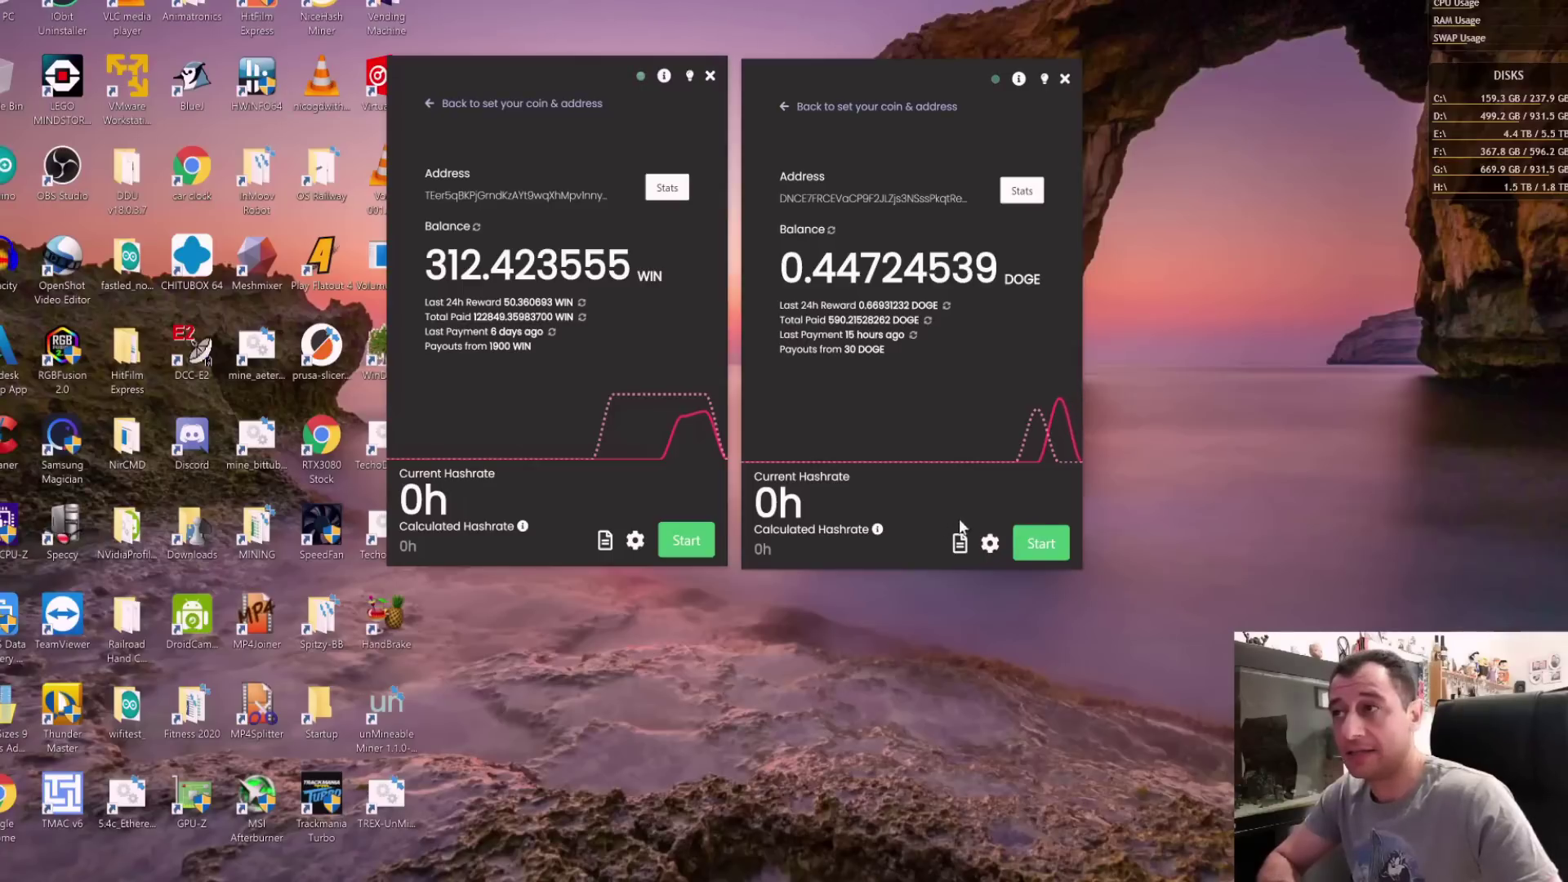
Save the DOGE miner's setting as --threads=4 and restart both miners
left_click(990, 543)
left_click(884, 226)
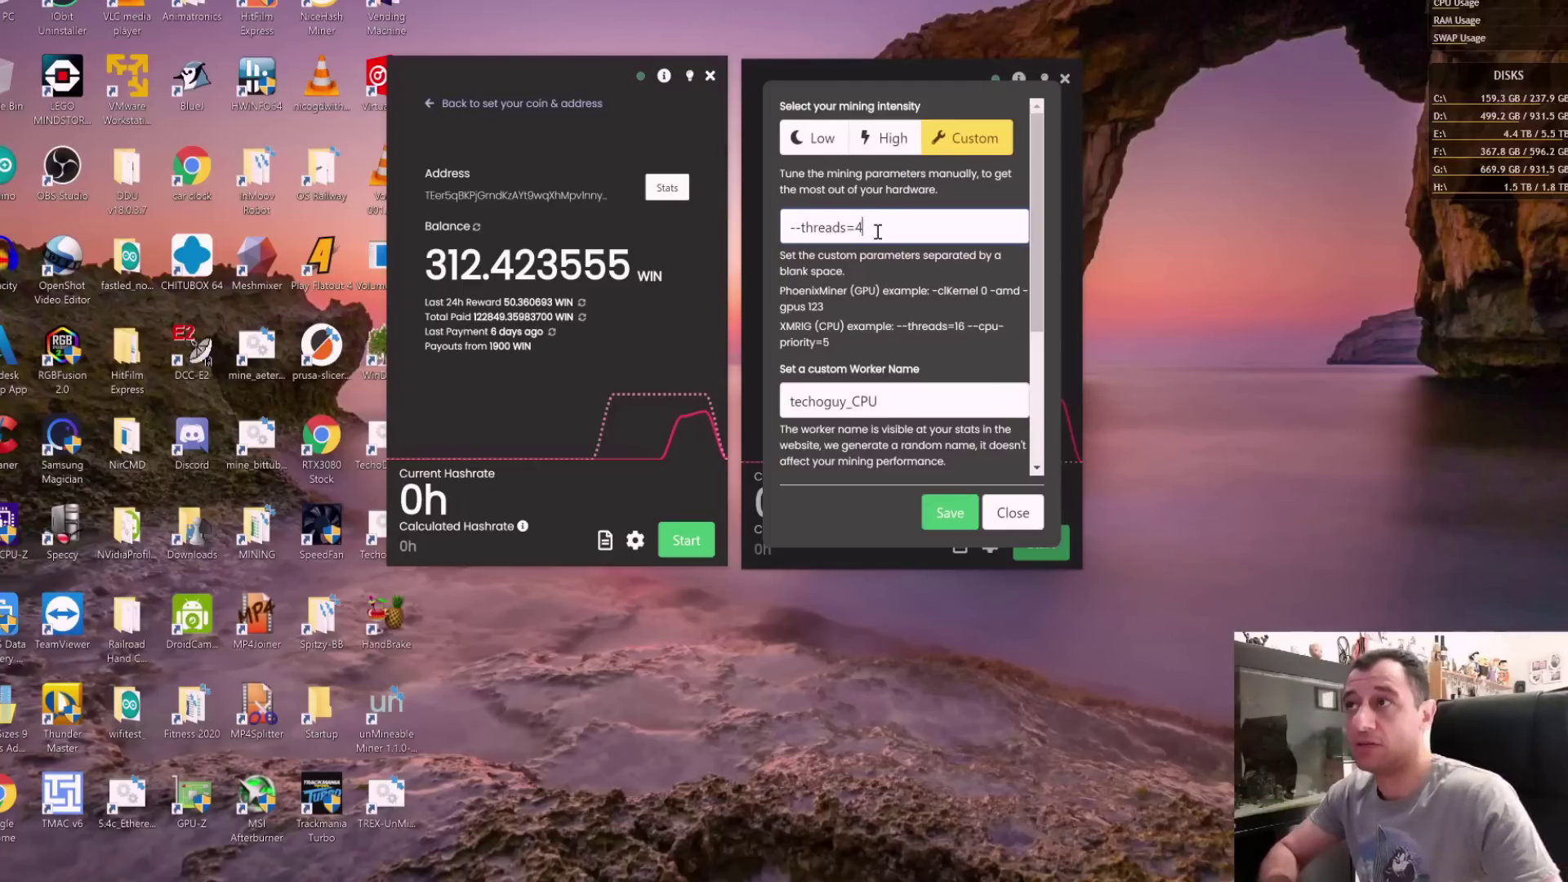
left_click(952, 512)
left_click(680, 543)
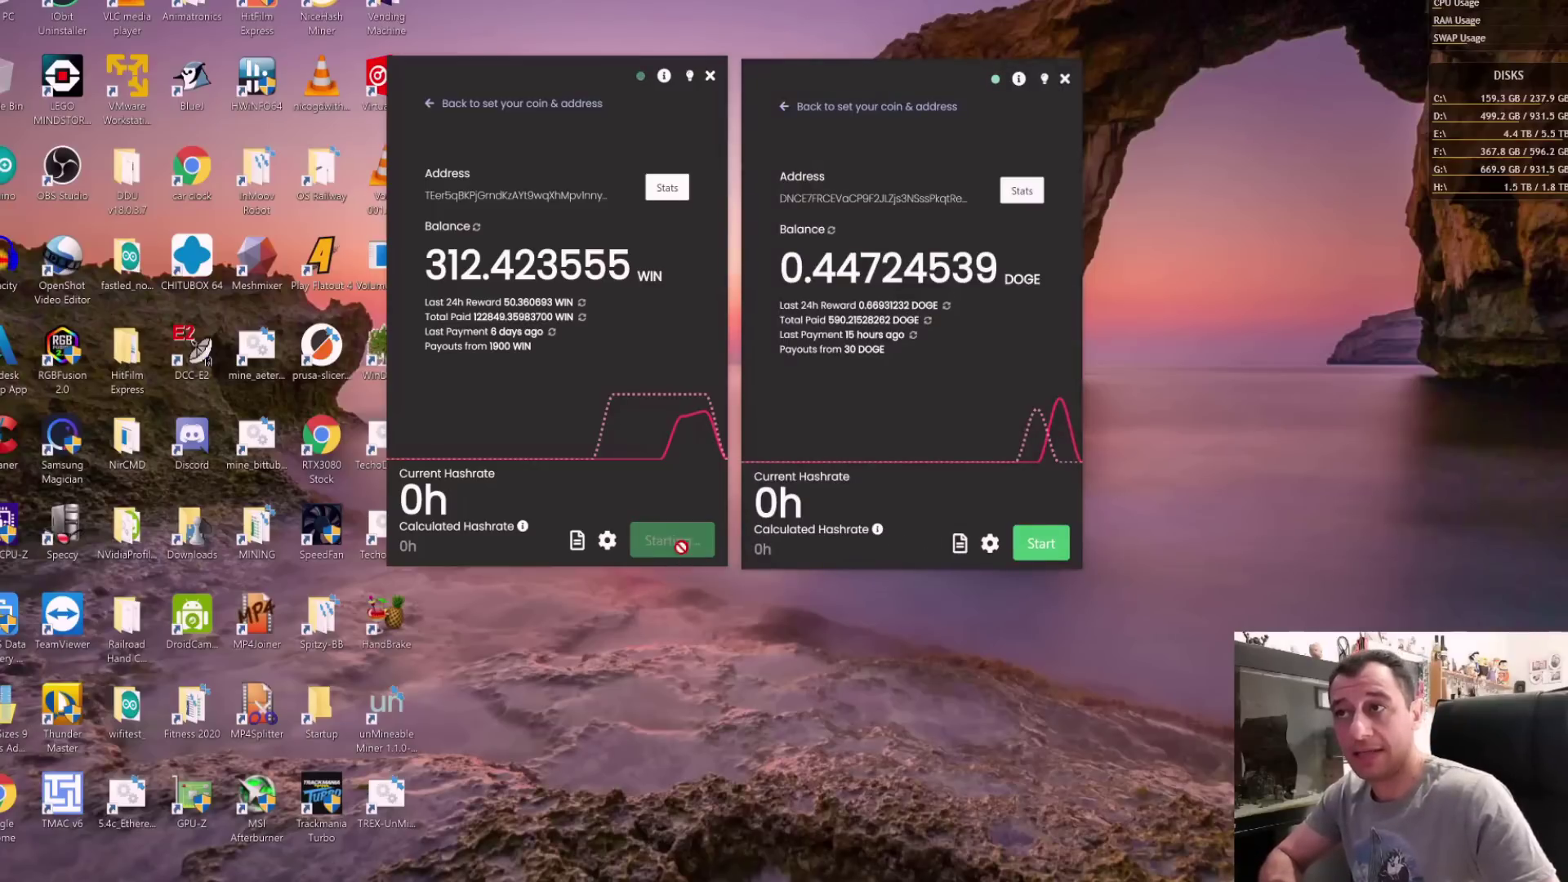
left_click(1041, 545)
Wait for hashrates to settle near 785.2h for WIN and 781.08h for DOGE
mouse_move(520, 402)
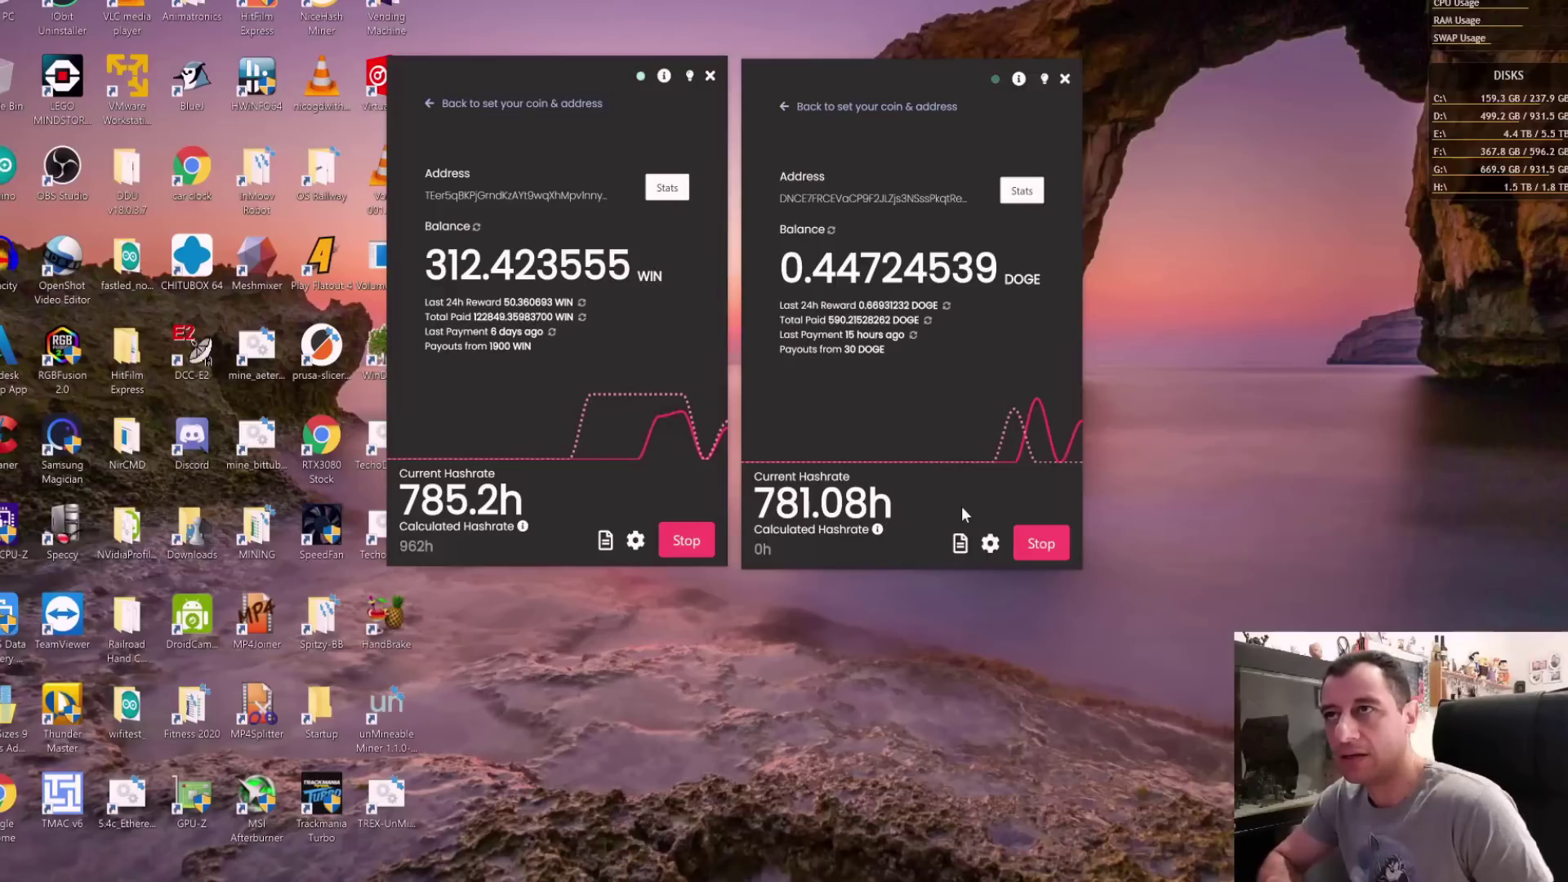
Open the WIN and DOGE address stats pages from each miner's Stats link
left_click(667, 189)
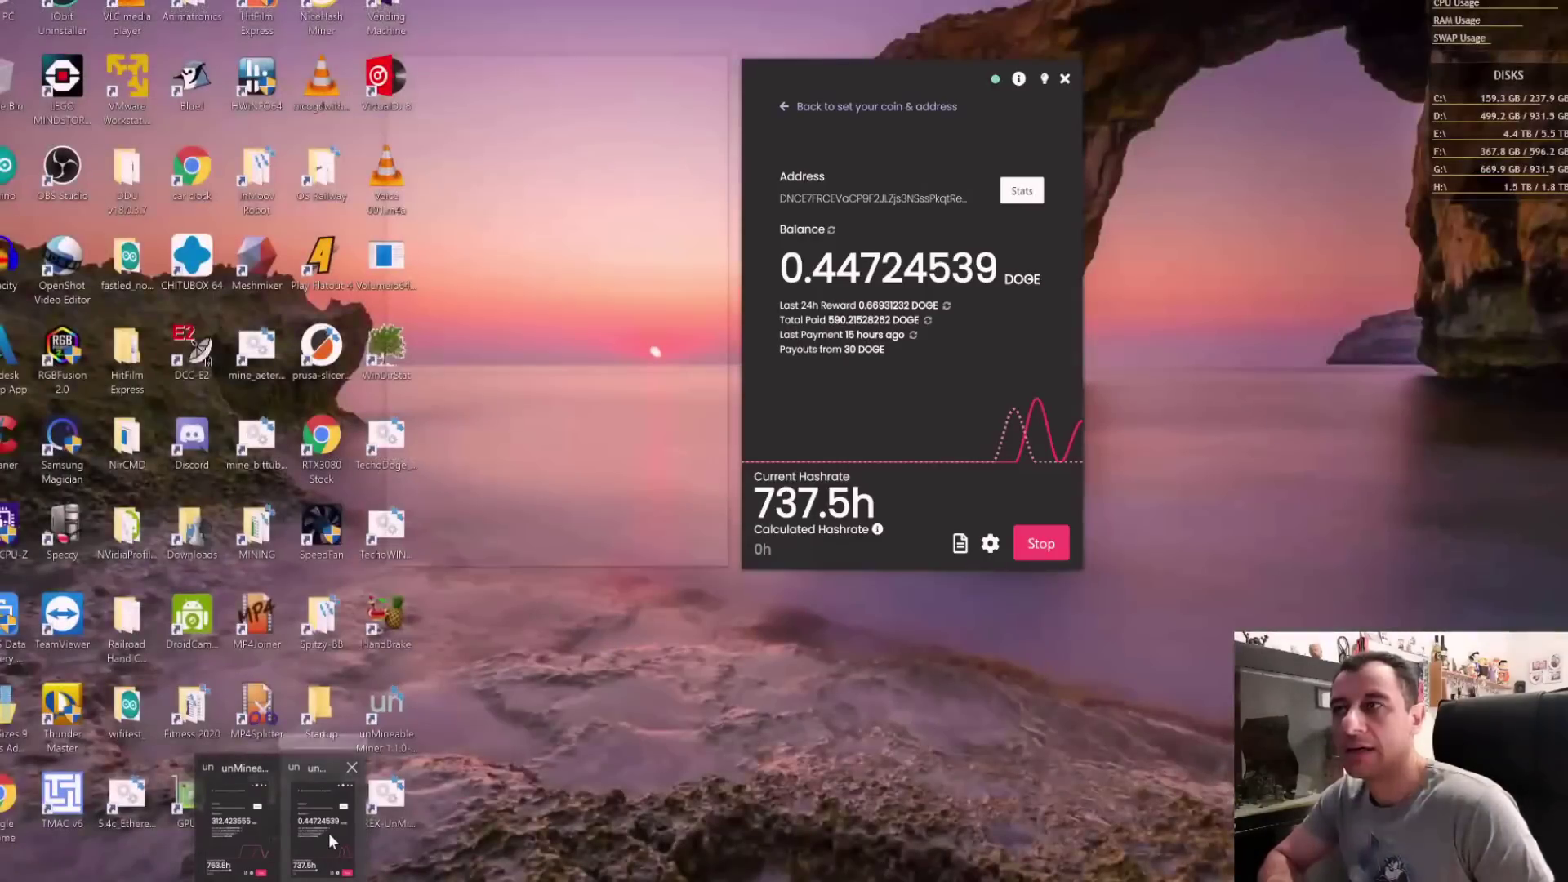
left_click(328, 833)
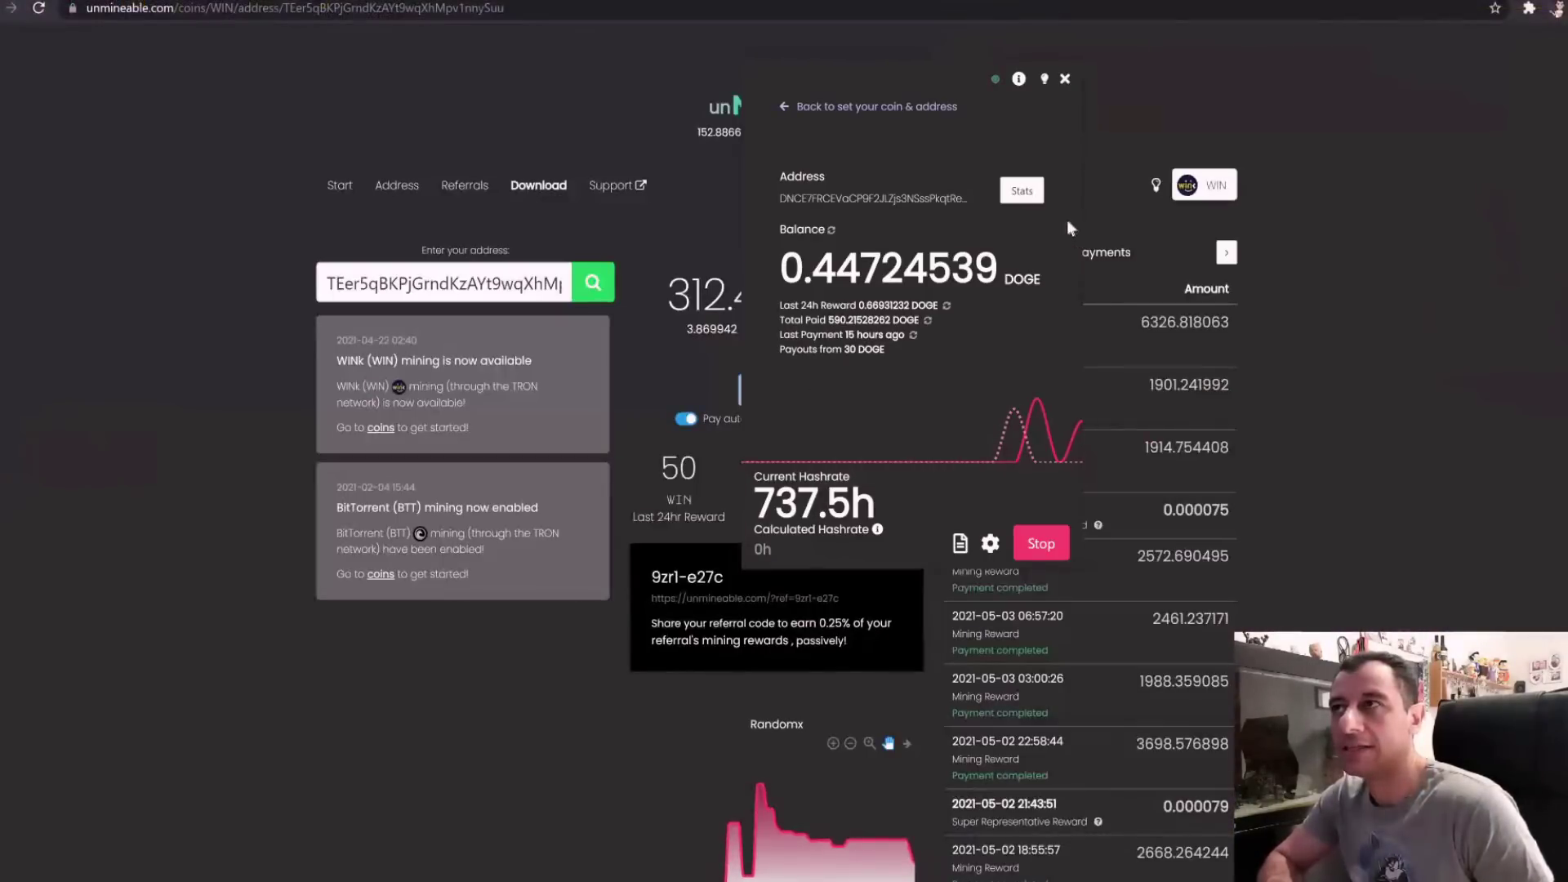
left_click(1016, 191)
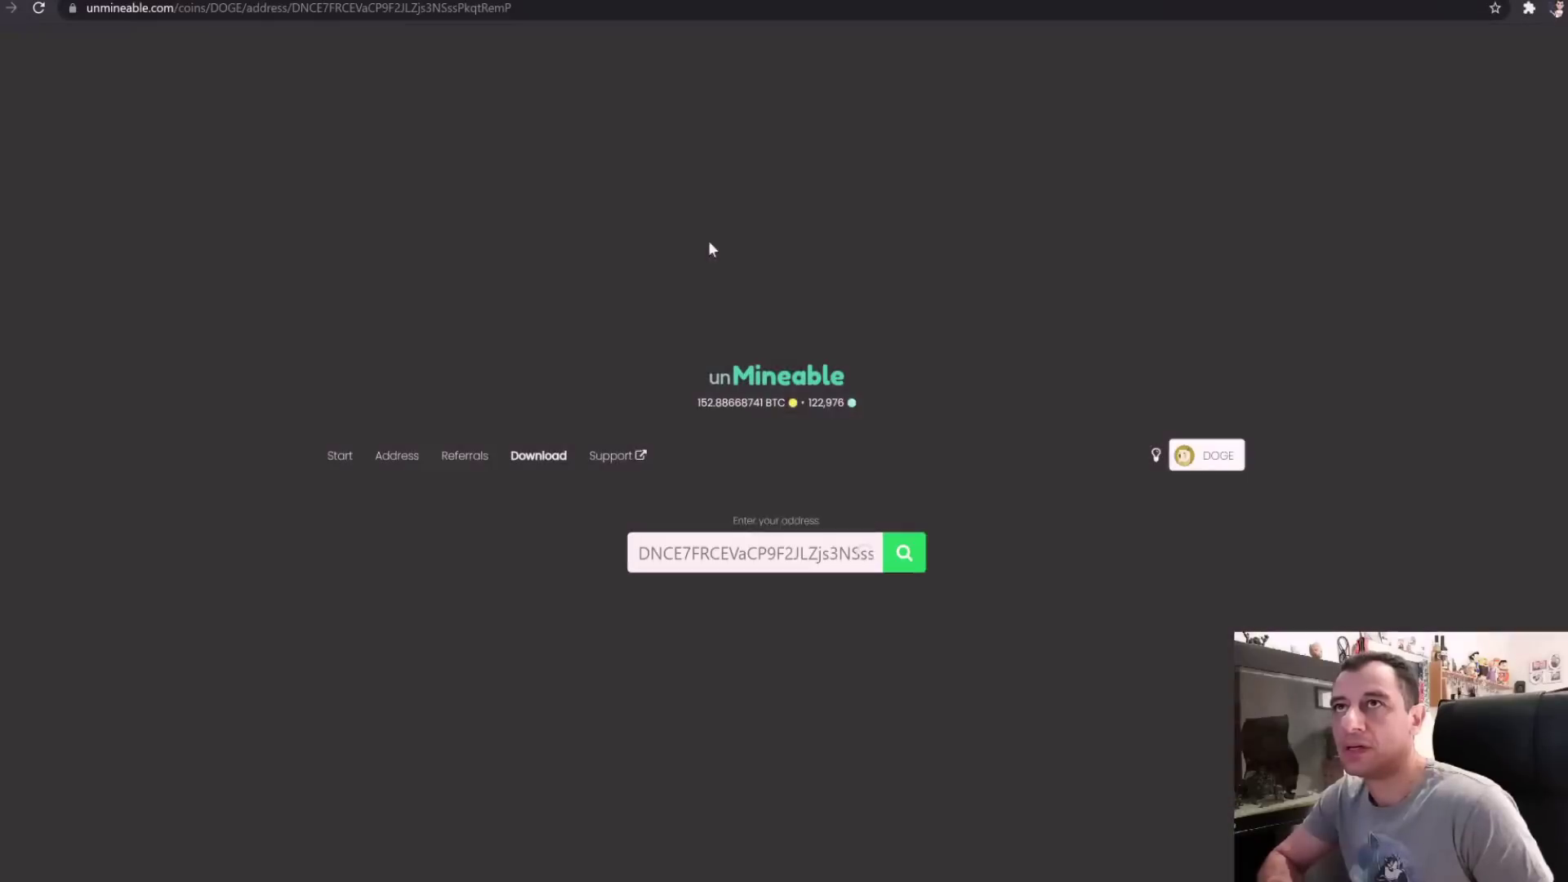
Return to the WIN stats page and review the worker list showing the CPU worker at 962 h
left_click(245, 2)
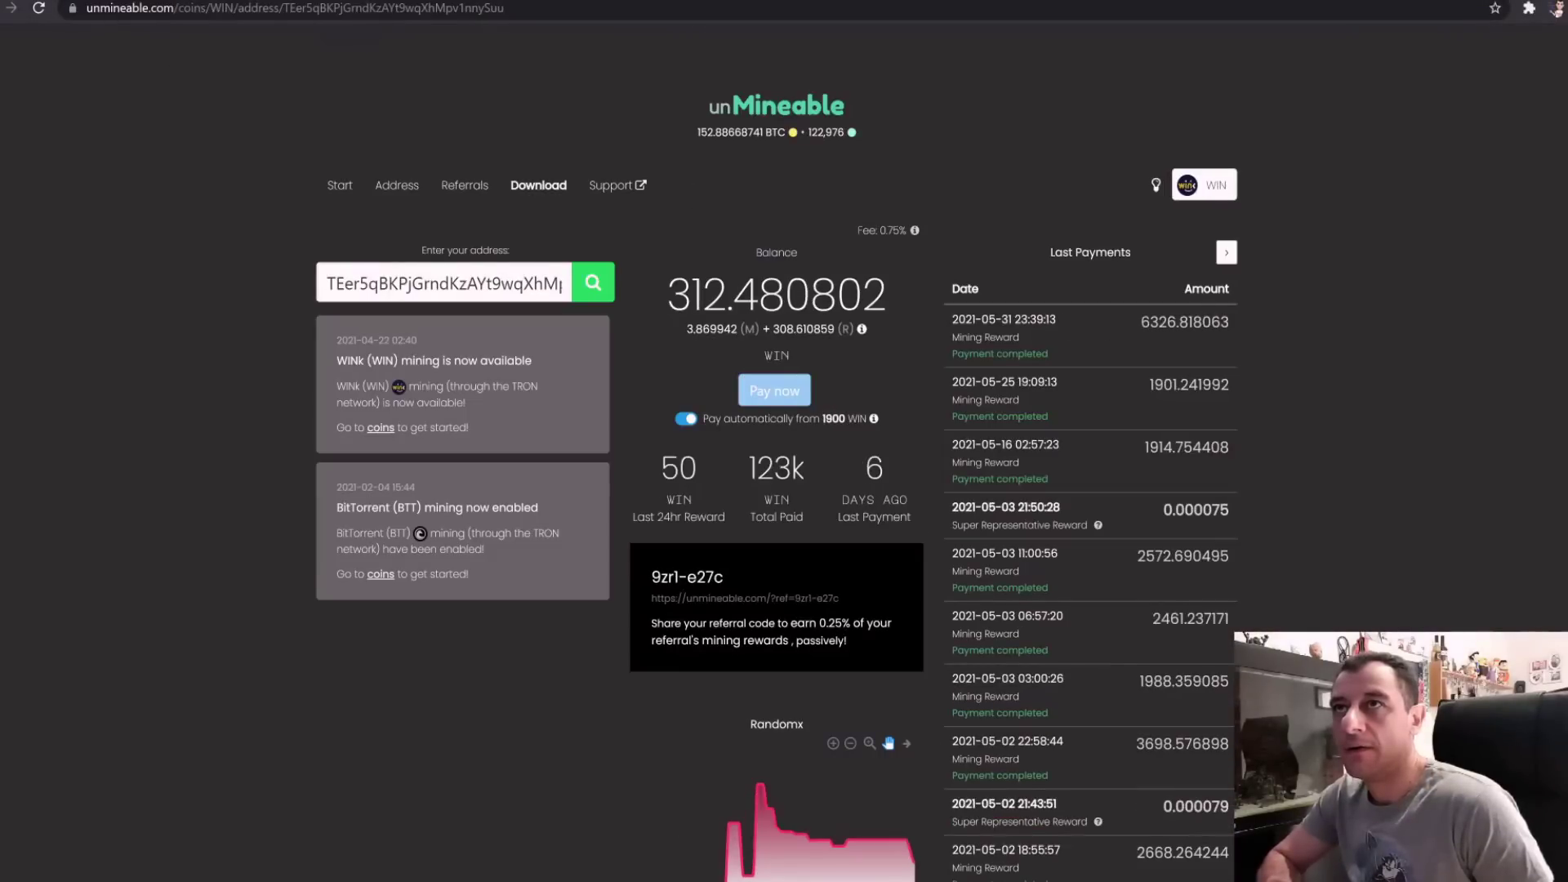
scroll(703, 474, "down", 2)
scroll(703, 472, "down", 1)
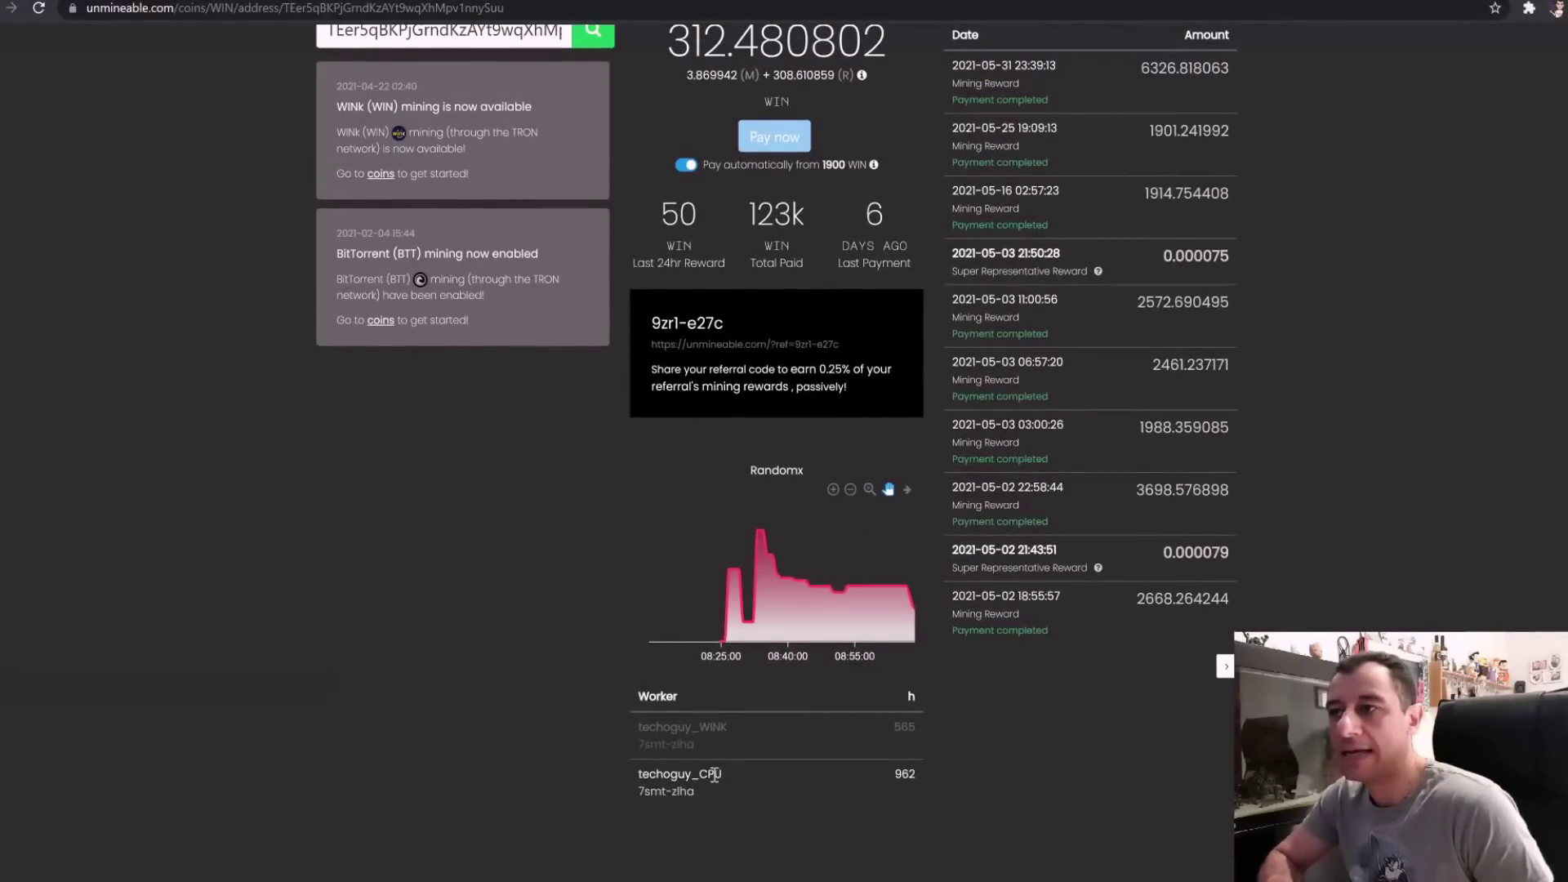
scroll(852, 776, "up", 2)
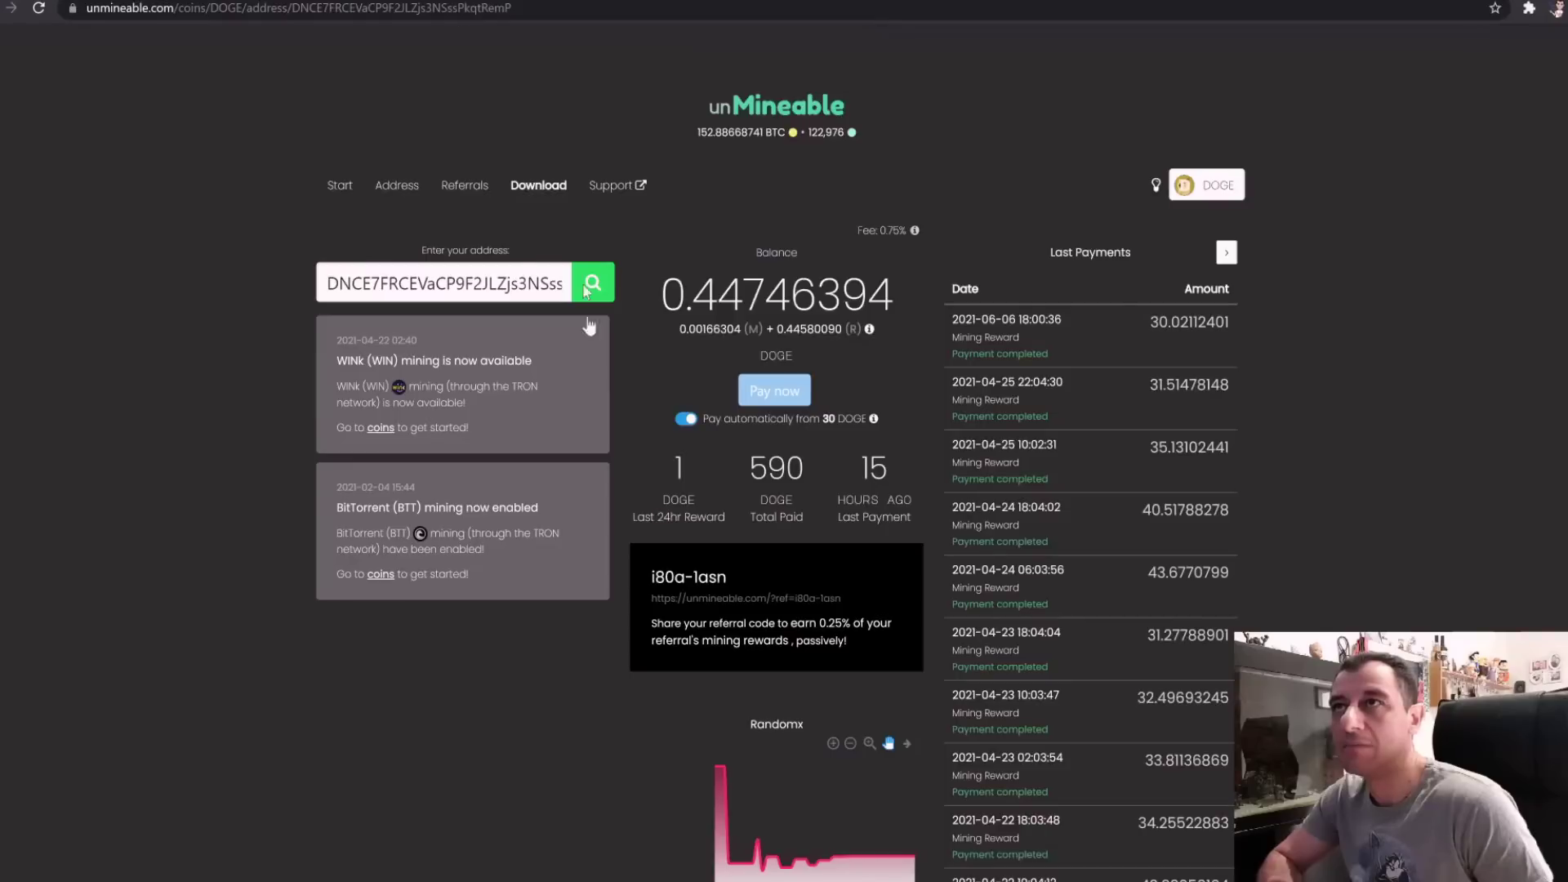
scroll(675, 682, "down", 2)
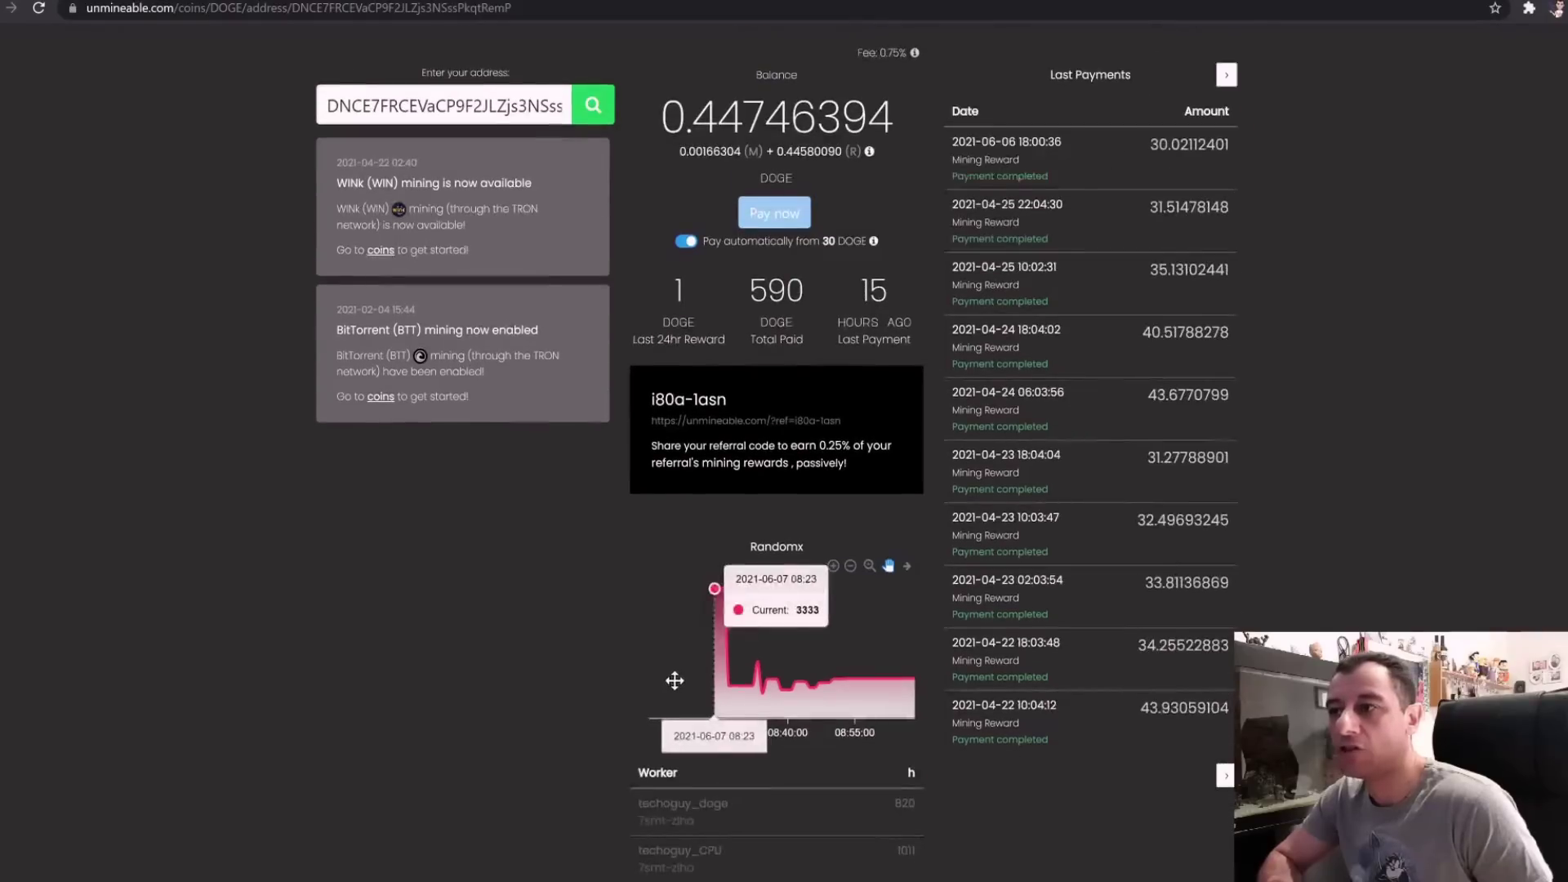
scroll(719, 862, "down", 1)
double_click(716, 730)
left_click(755, 741)
scroll(846, 743, "up", 3)
scroll(887, 823, "down", 1)
mouse_move(909, 794)
scroll(892, 858, "down", 1)
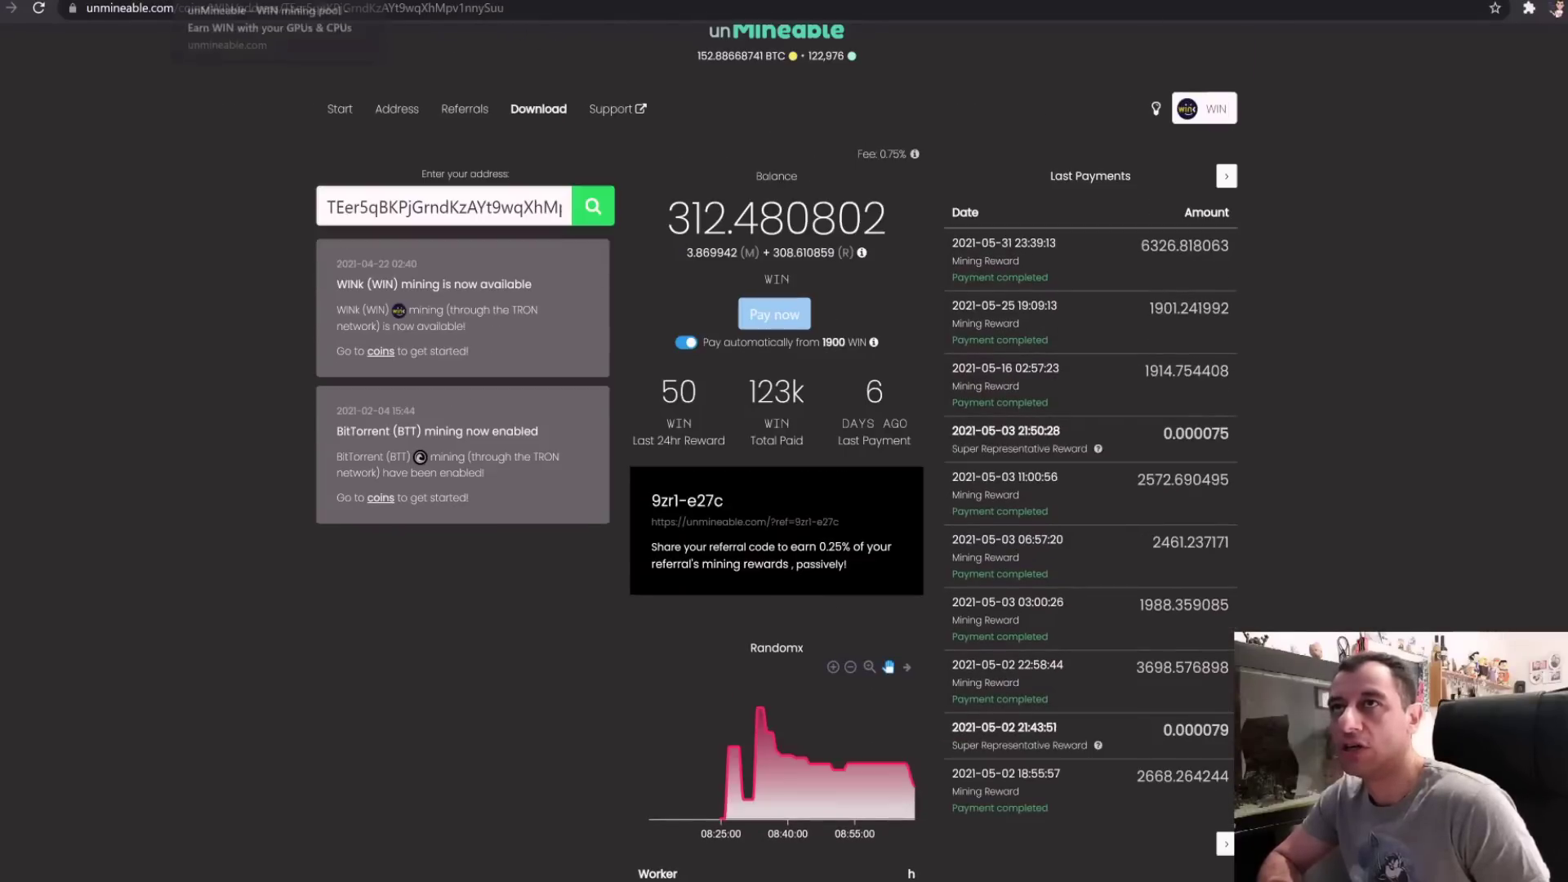
scroll(571, 596, "down", 1)
mouse_move(911, 707)
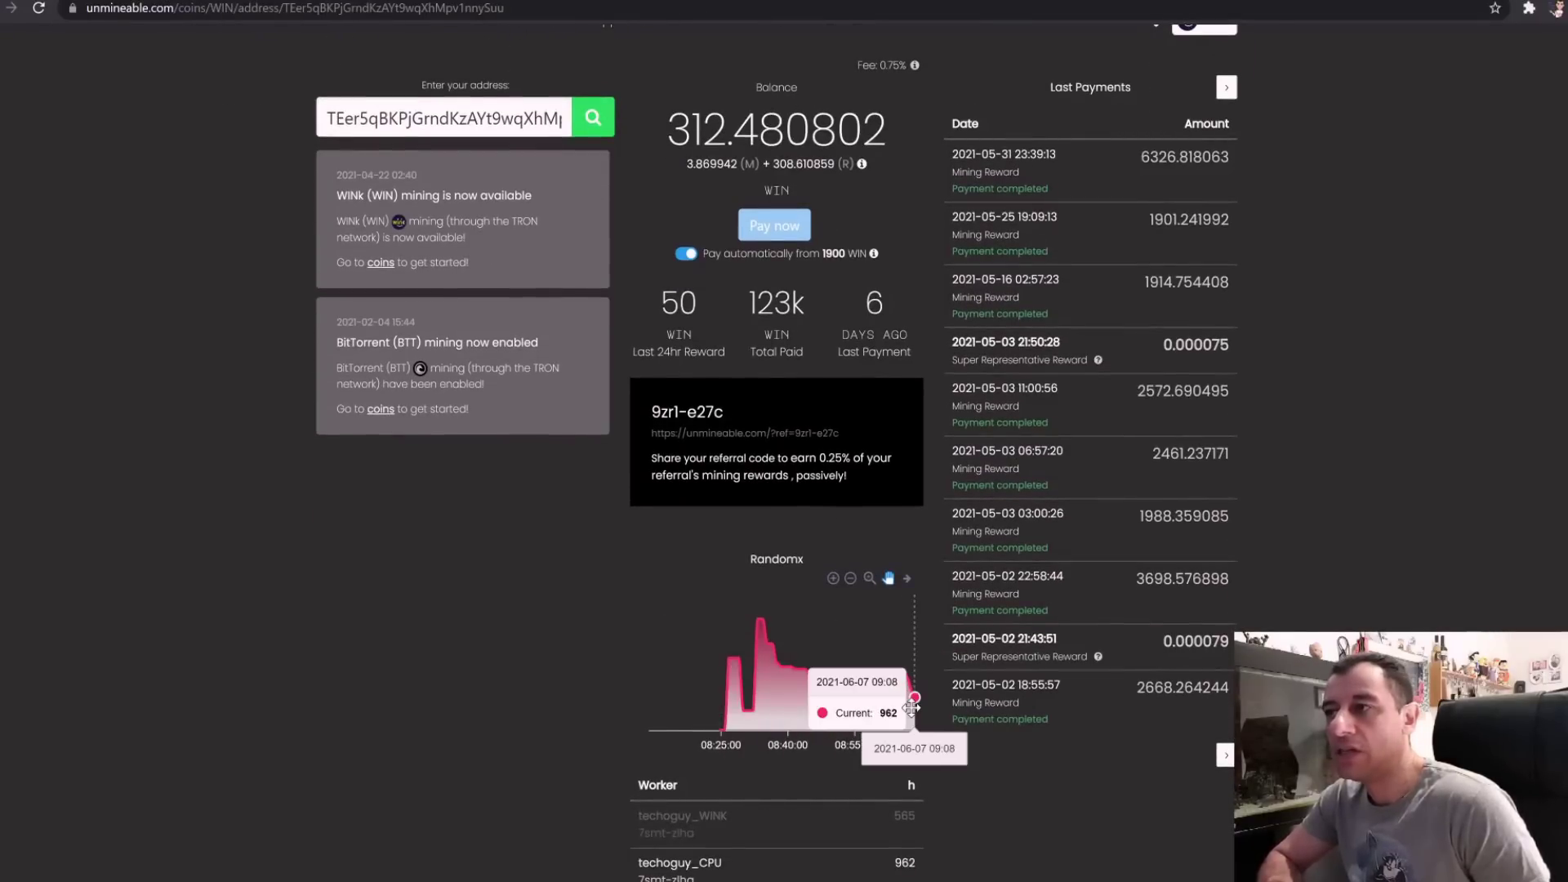